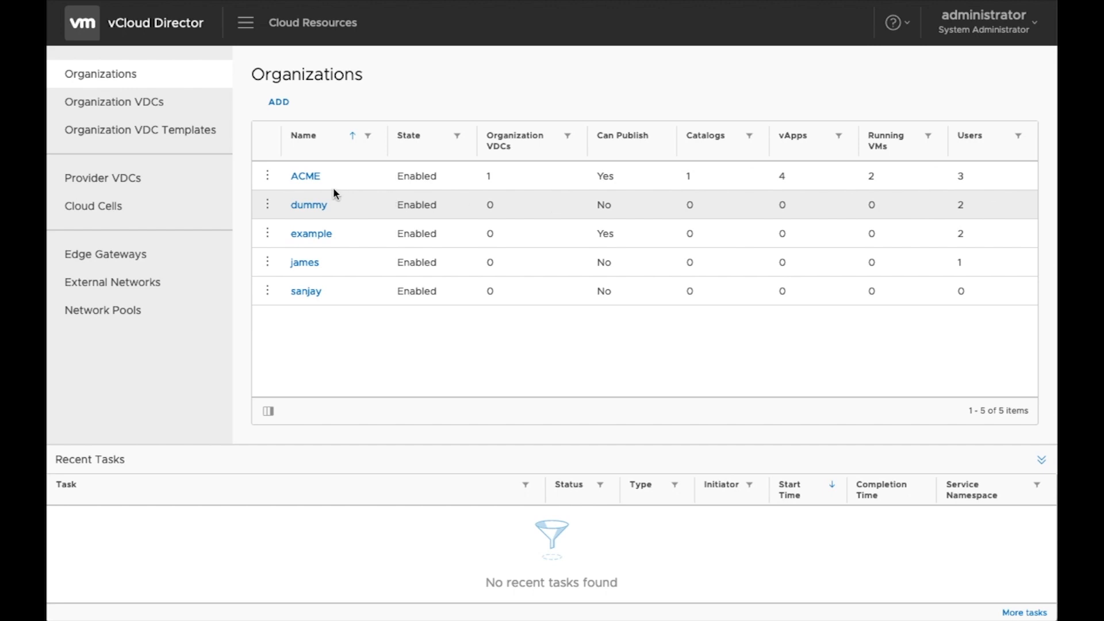
Step: Open the ACME organization's tenant portal and use its main navigation to leave the virtual machines view
left_click(305, 176)
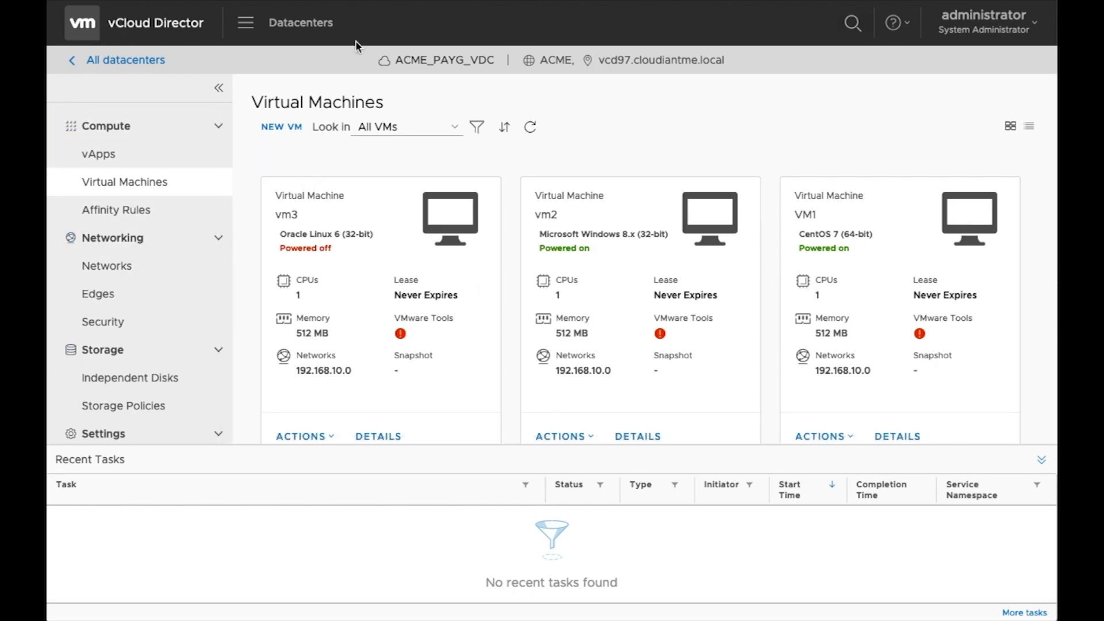
left_click(246, 24)
left_click(269, 236)
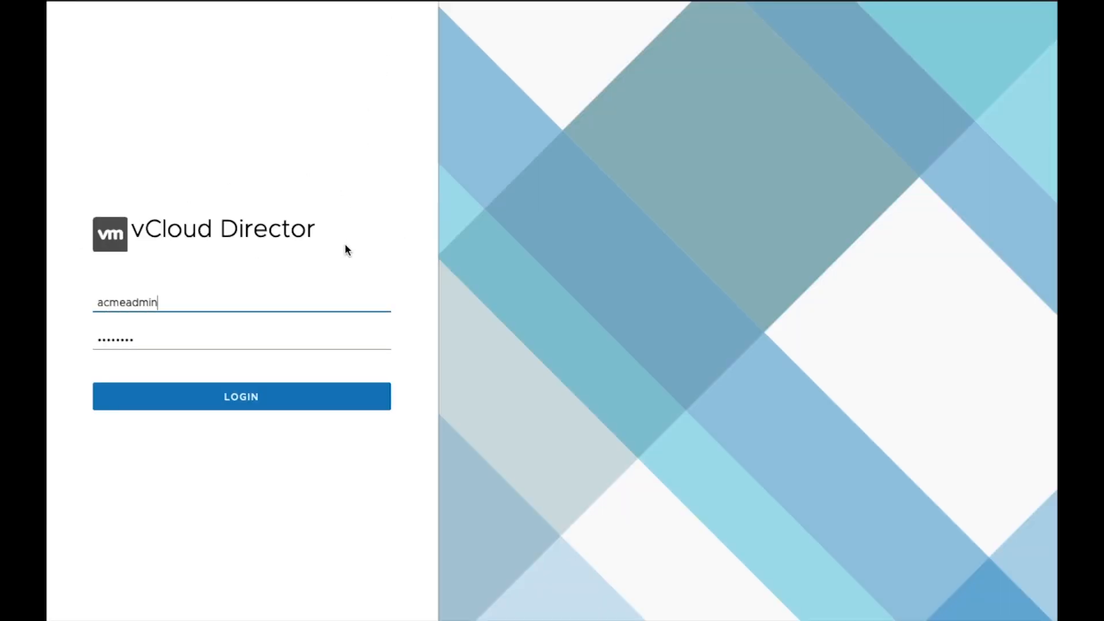
Step: Log in to the tenant portal as the ACME organization administrator and open Object Storage
left_click(199, 404)
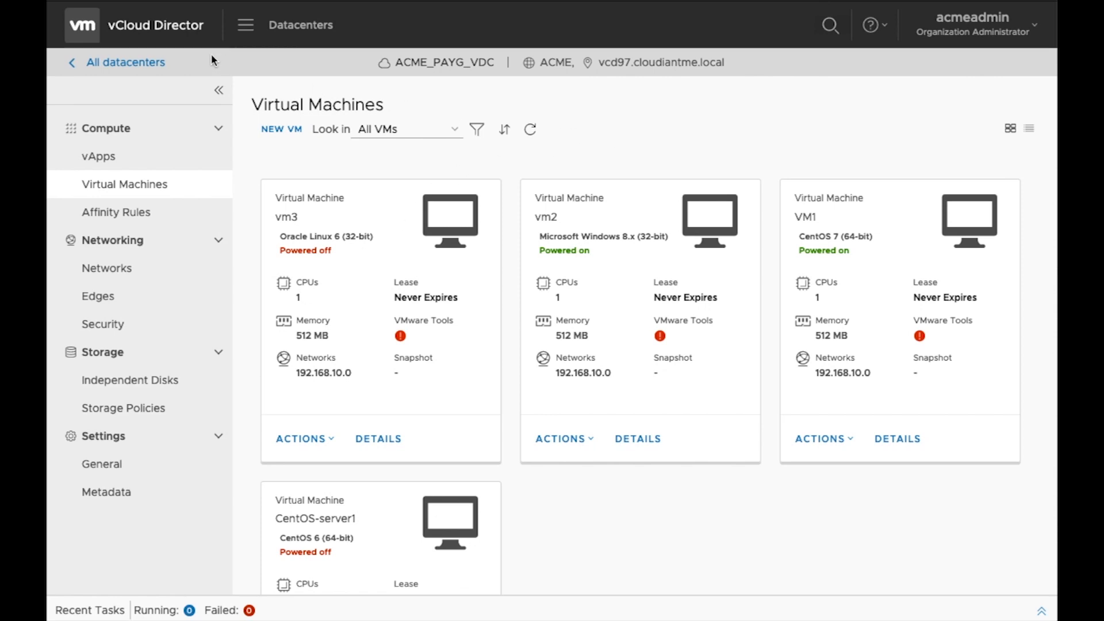
left_click(247, 29)
left_click(285, 215)
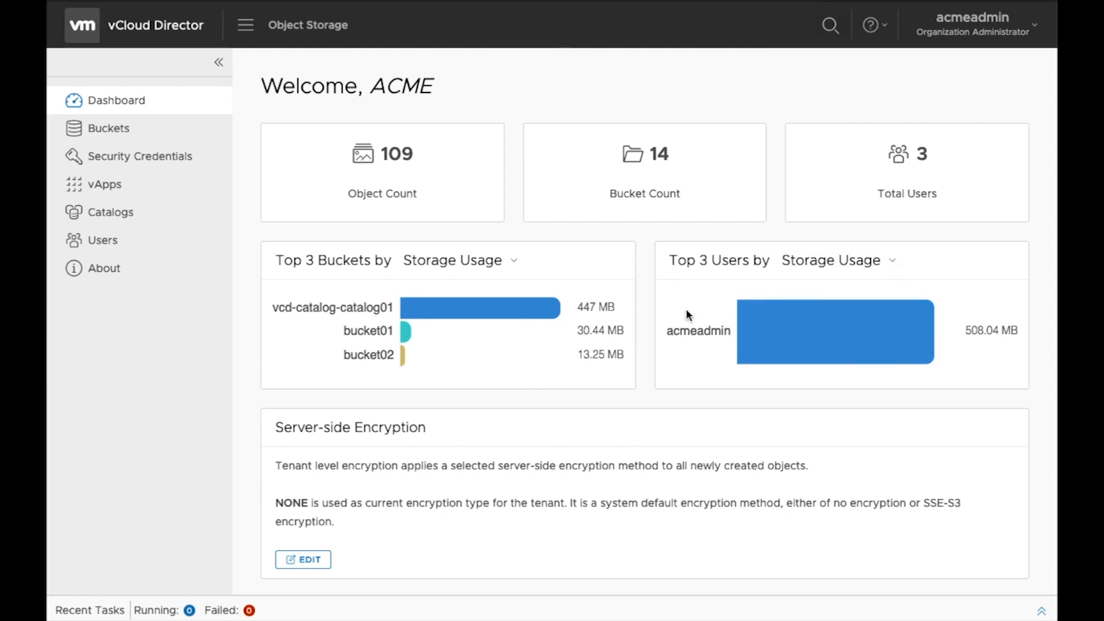
Step: Rank the dashboard's top three buckets by object count, and its top three users by bucket count and finally by object count
left_click(517, 266)
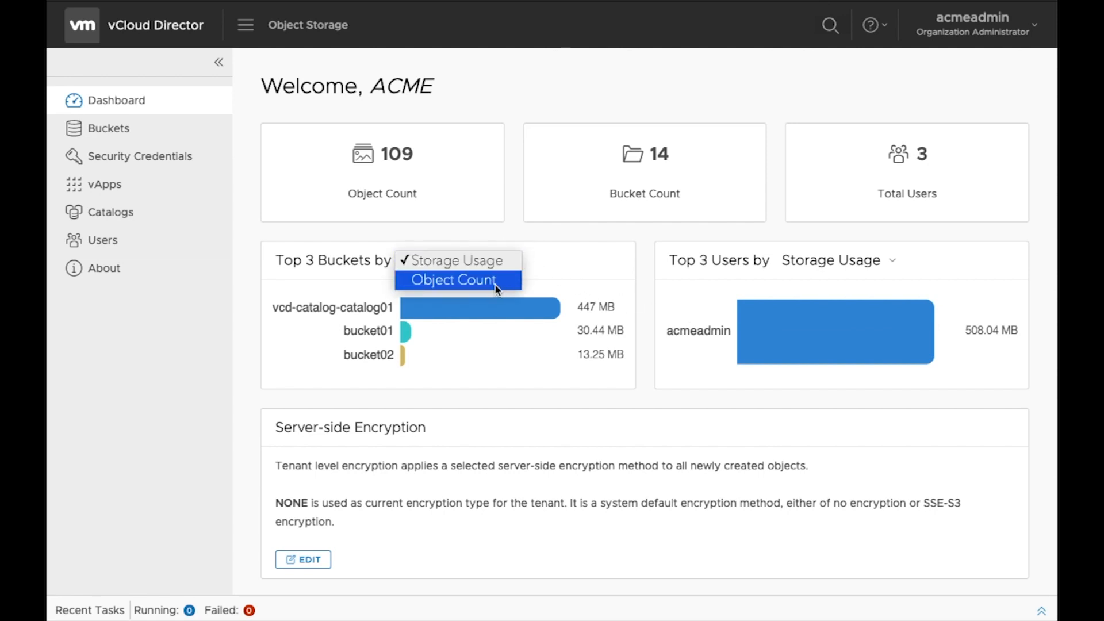
left_click(495, 284)
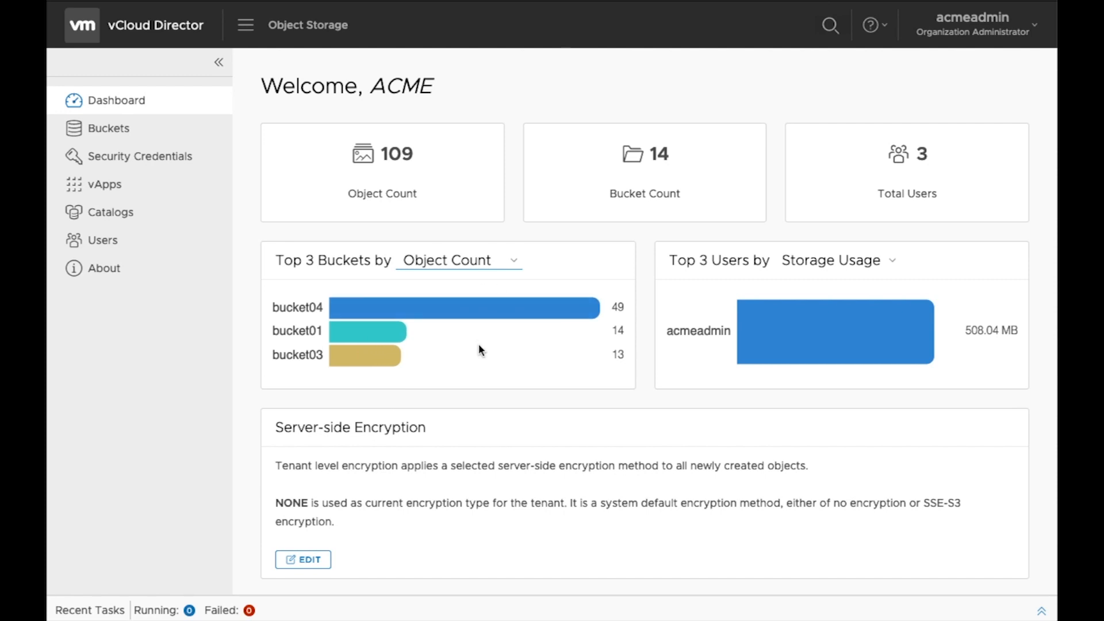
left_click(895, 266)
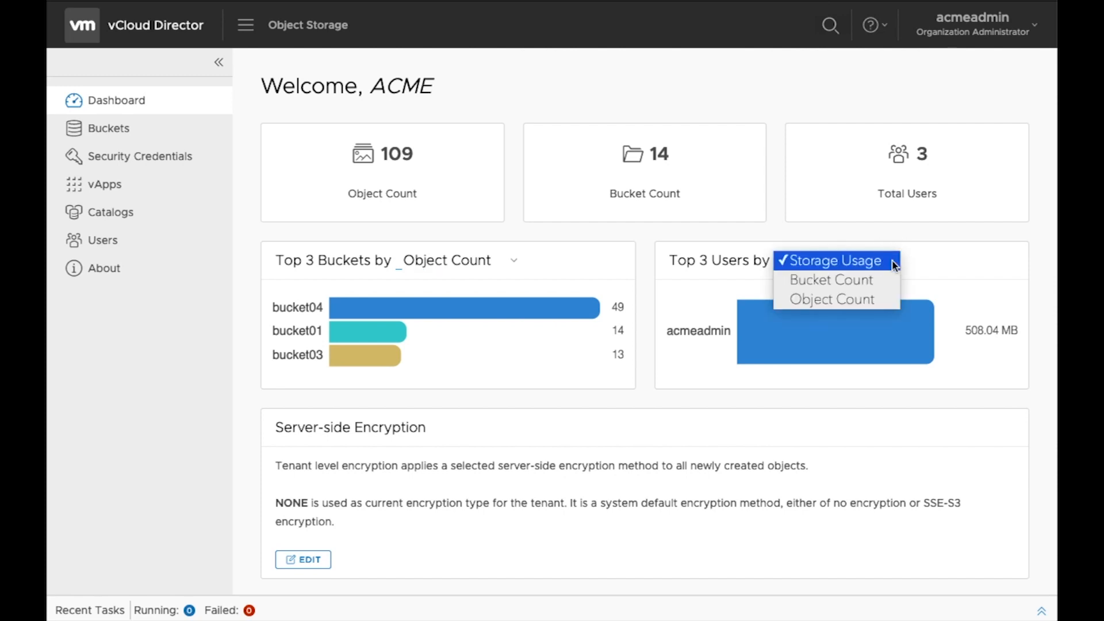
left_click(880, 282)
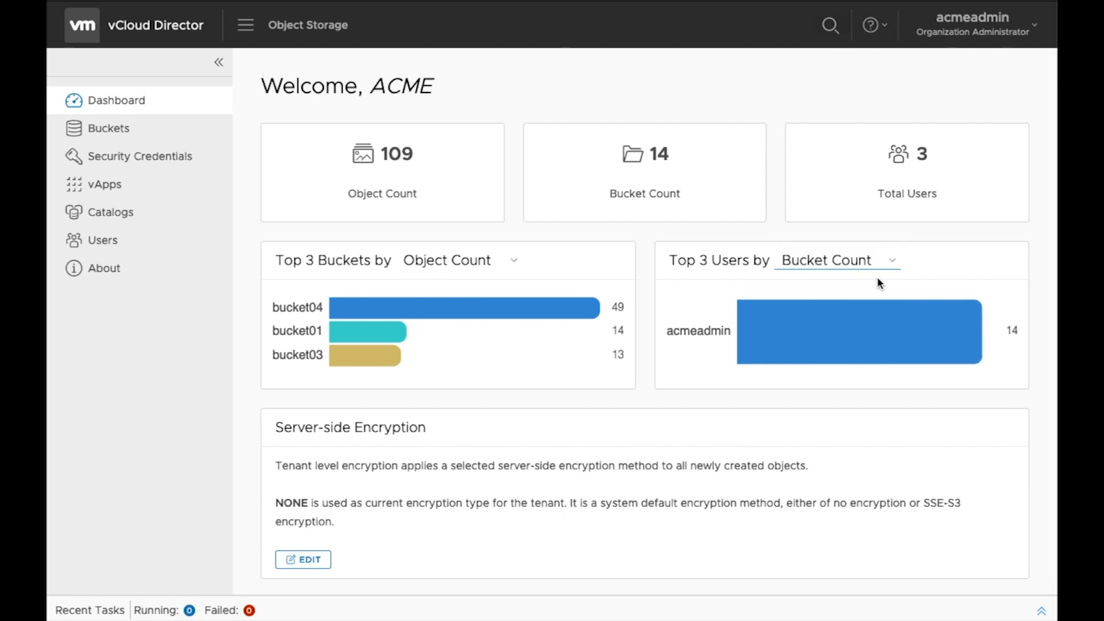
left_click(894, 266)
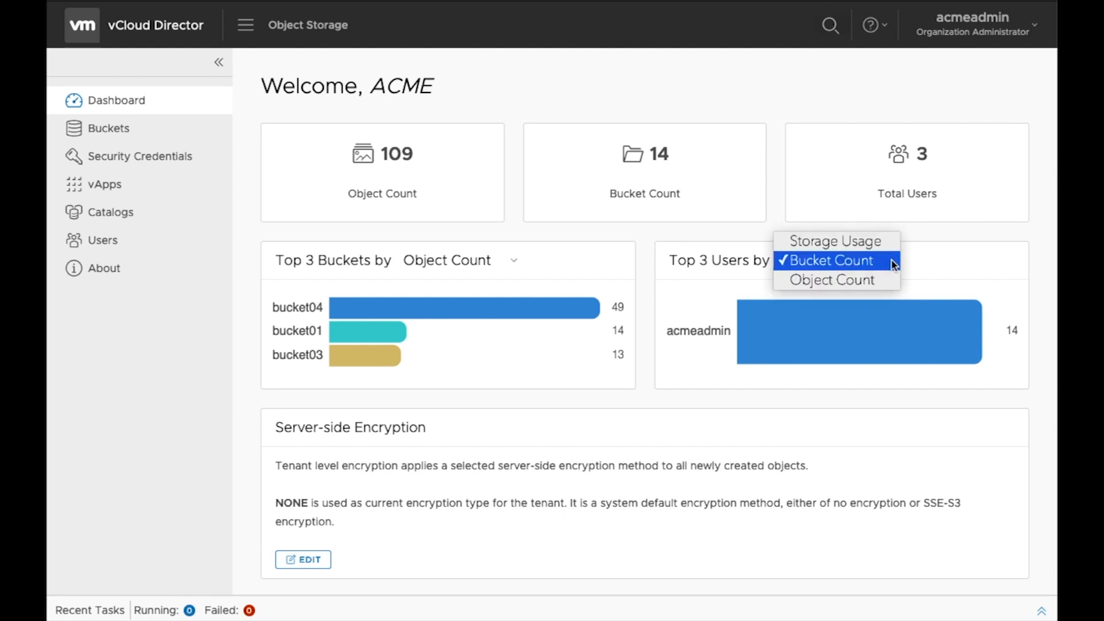
left_click(878, 285)
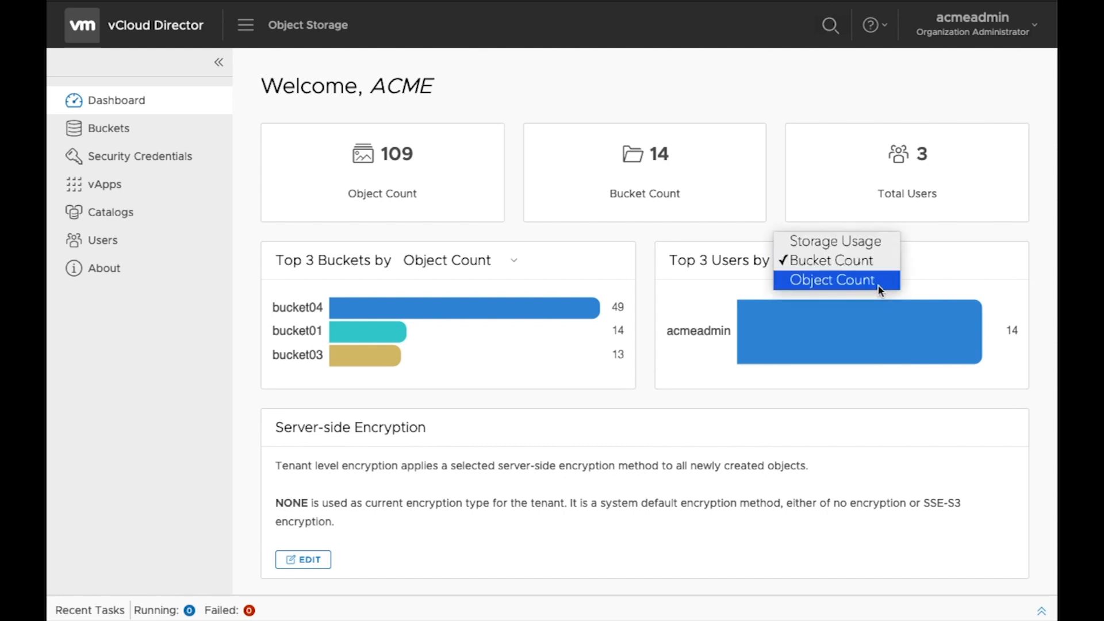
mouse_move(853, 323)
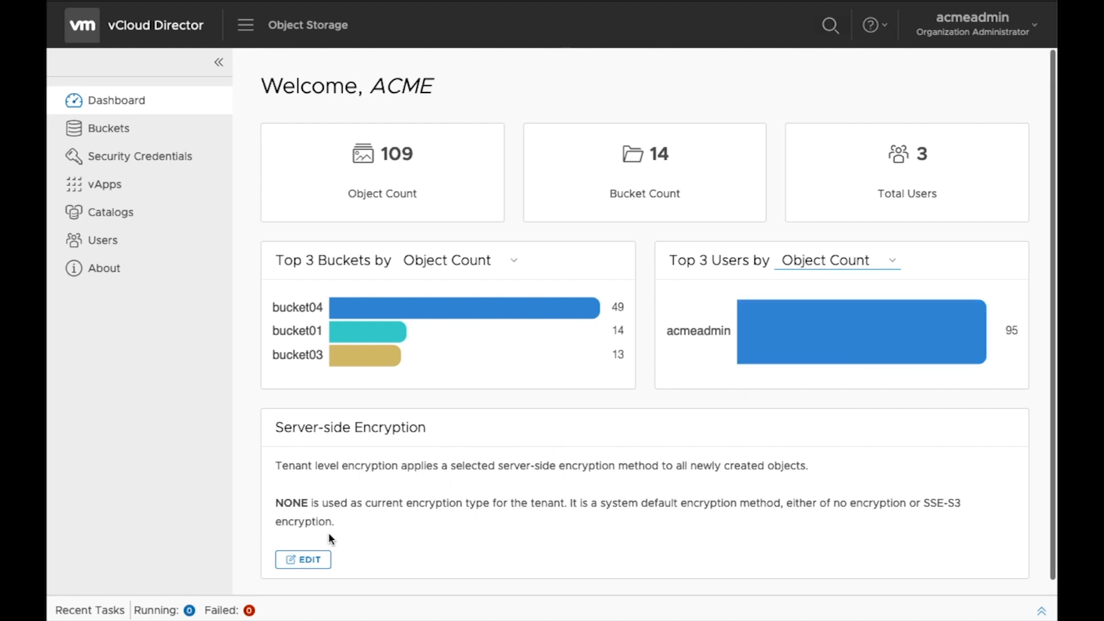
Step: Review the tenant's server-side encryption options, cancel the edit without saving, and view the list of storage users
left_click(305, 563)
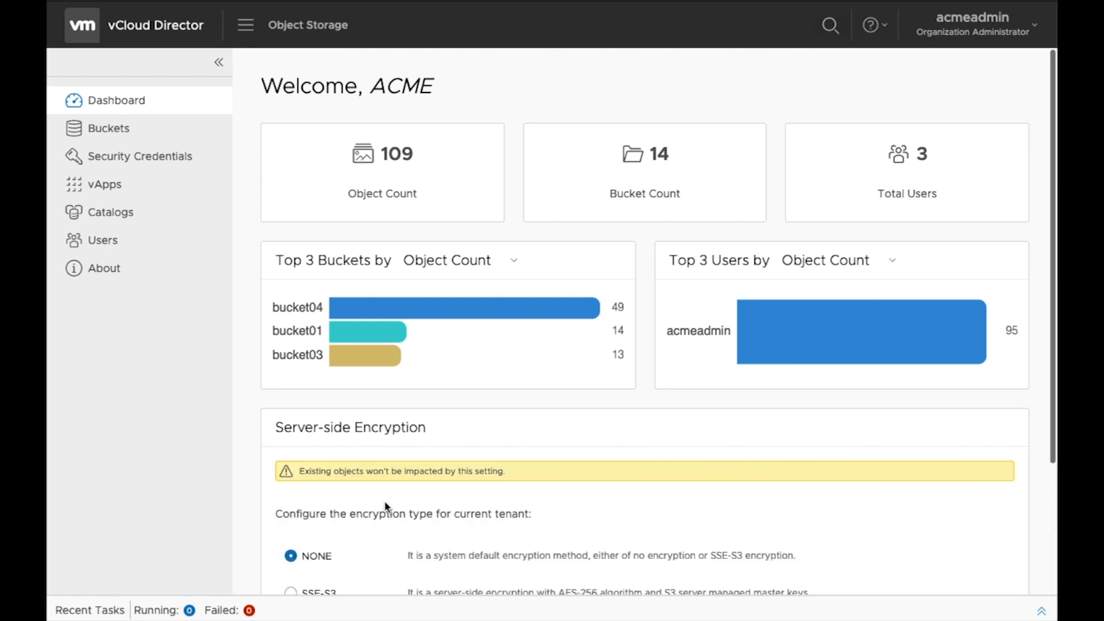
scroll(384, 501, "down", 3)
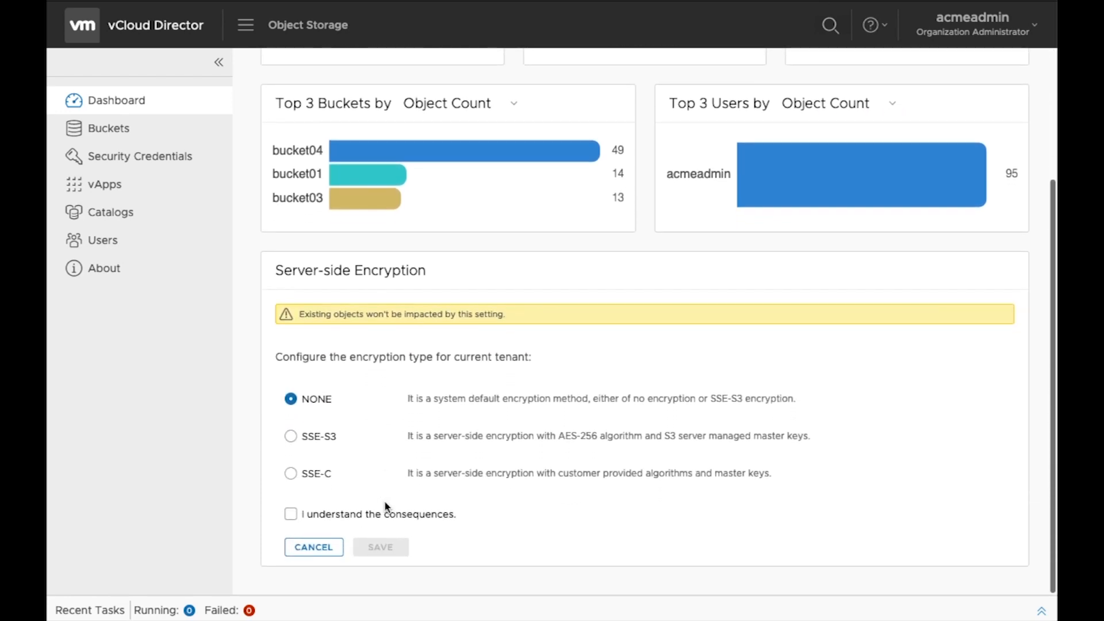
scroll(384, 500, "up", 1)
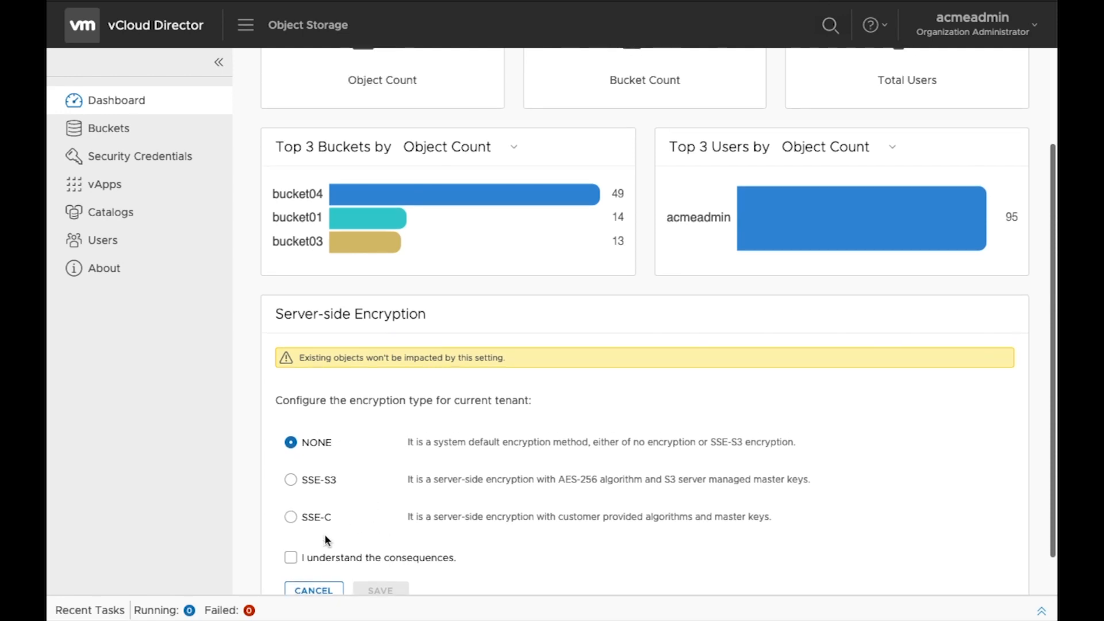
left_click(320, 591)
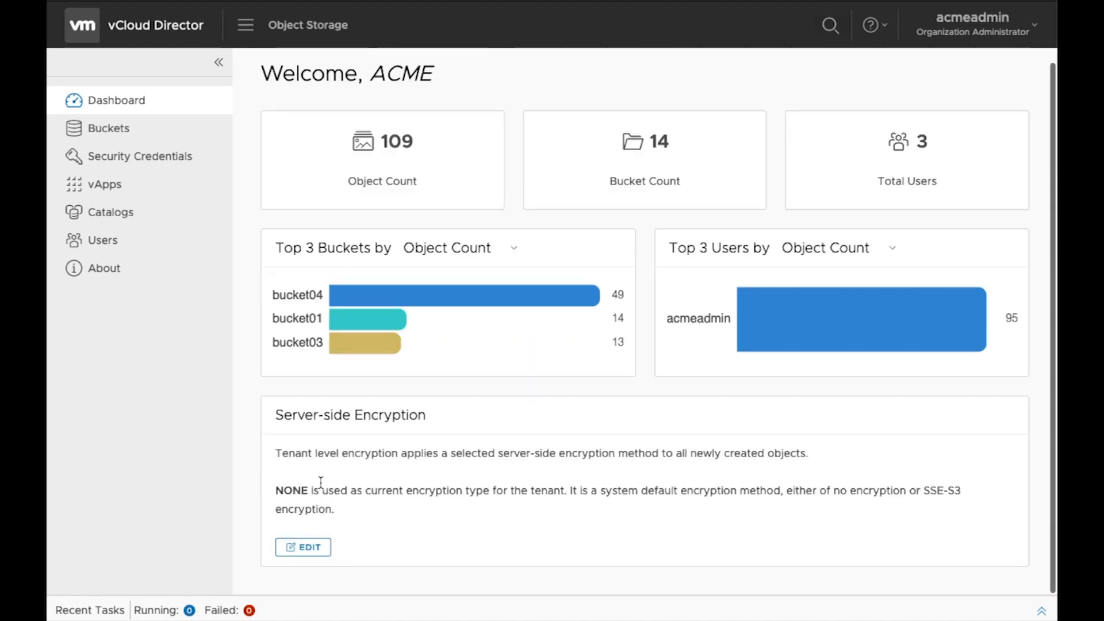
left_click(106, 252)
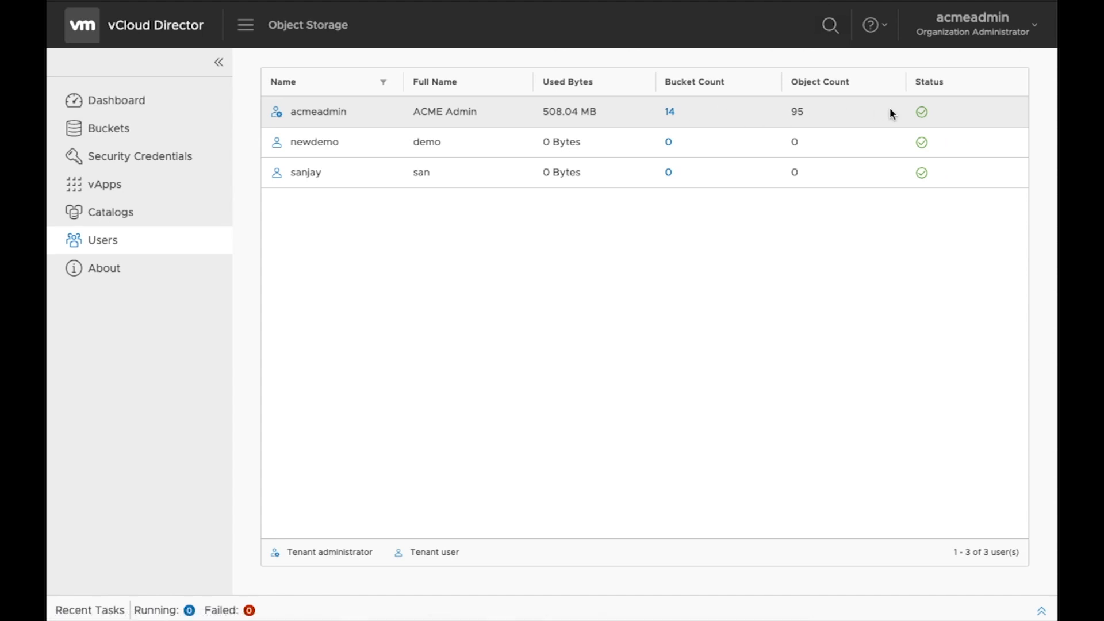
Step: Create a new object storage bucket named demotest
left_click(104, 140)
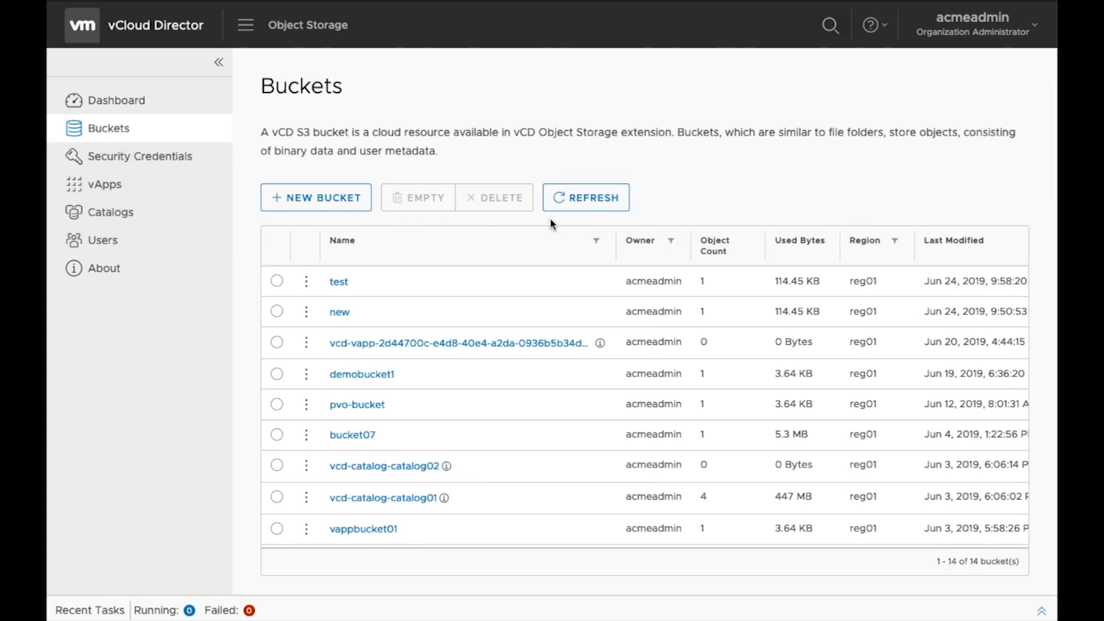
left_click(304, 202)
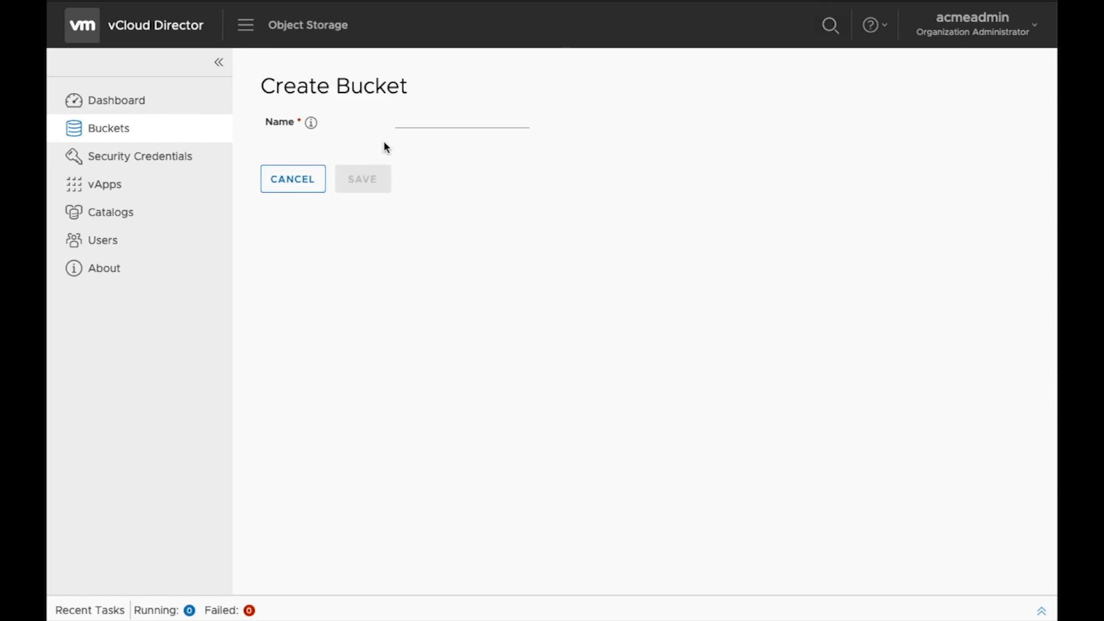
left_click(402, 124)
type("demotest")
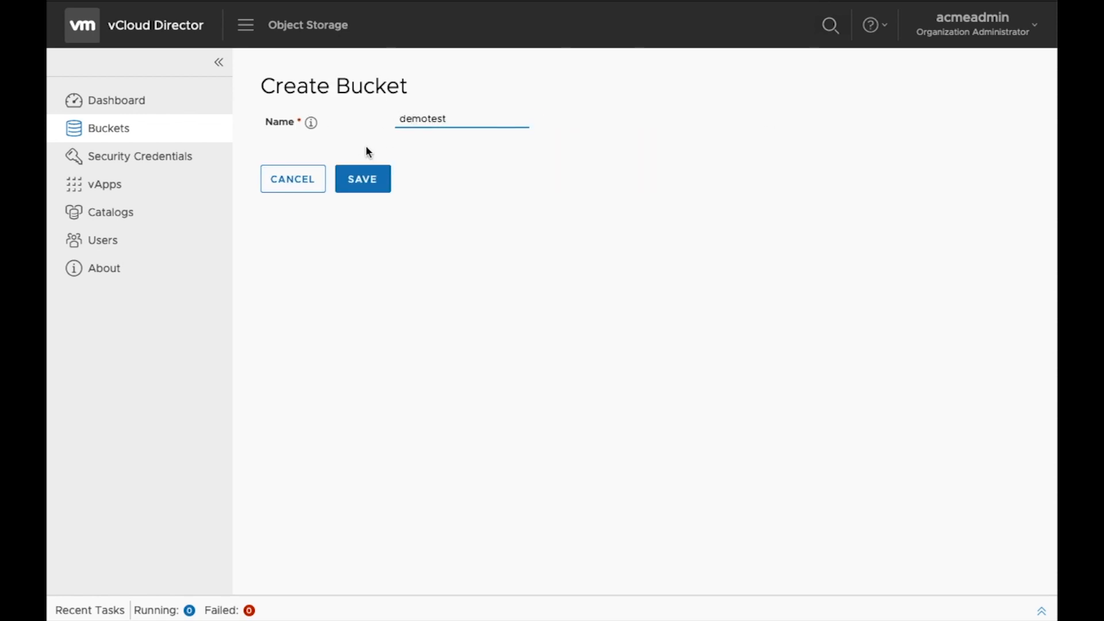
left_click(357, 184)
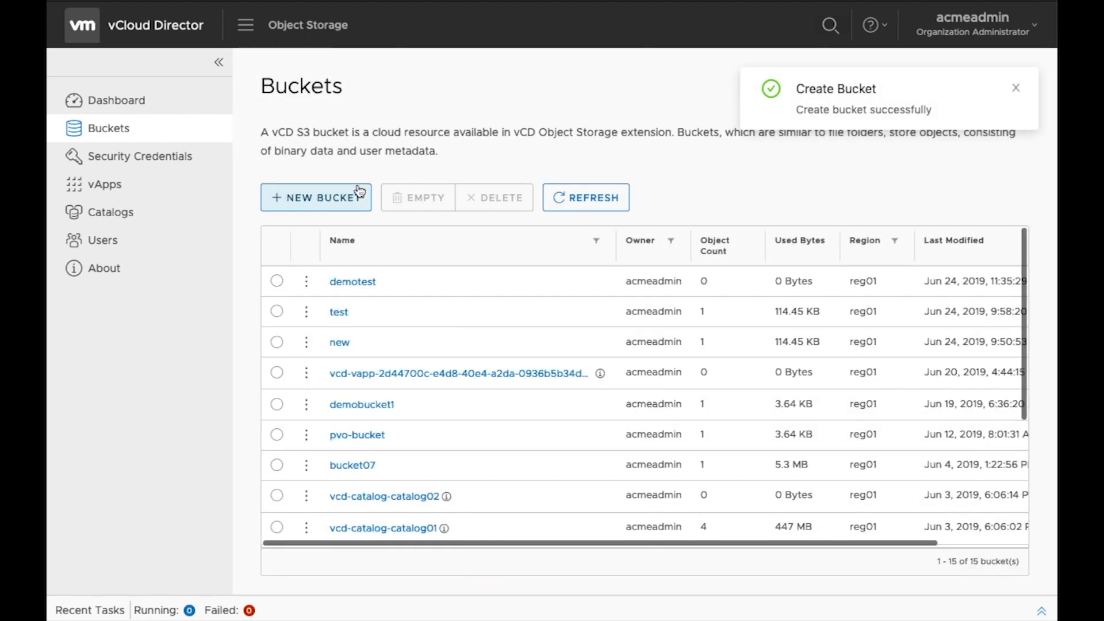
Step: Inspect the demotest bucket's properties and its editable access control permissions, leaving the permissions editor without saving
left_click(348, 283)
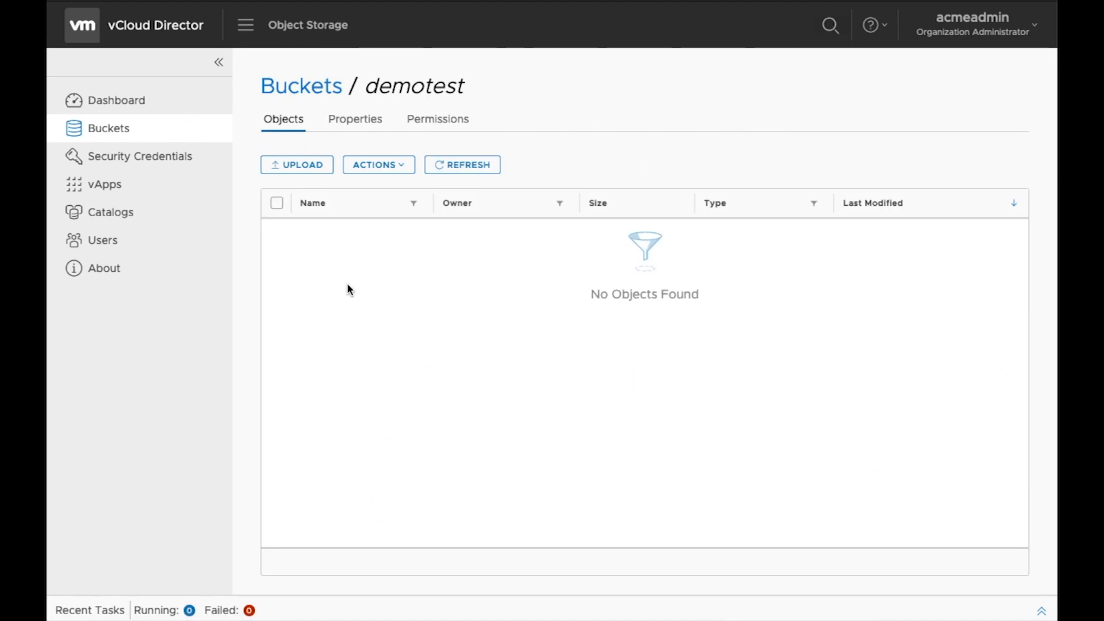
left_click(367, 123)
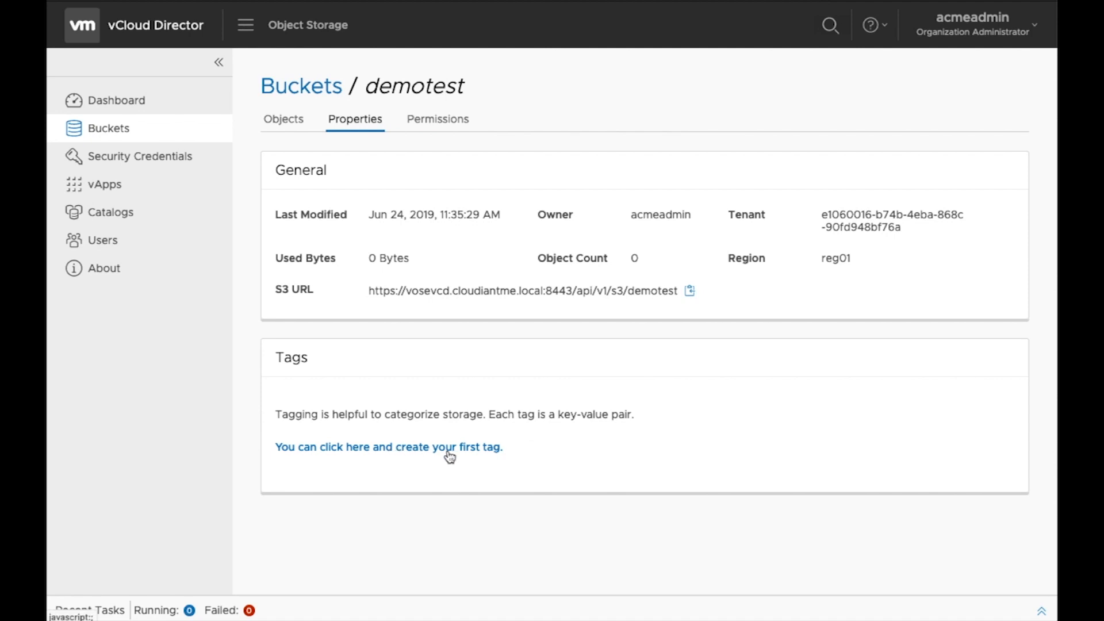
left_click(436, 121)
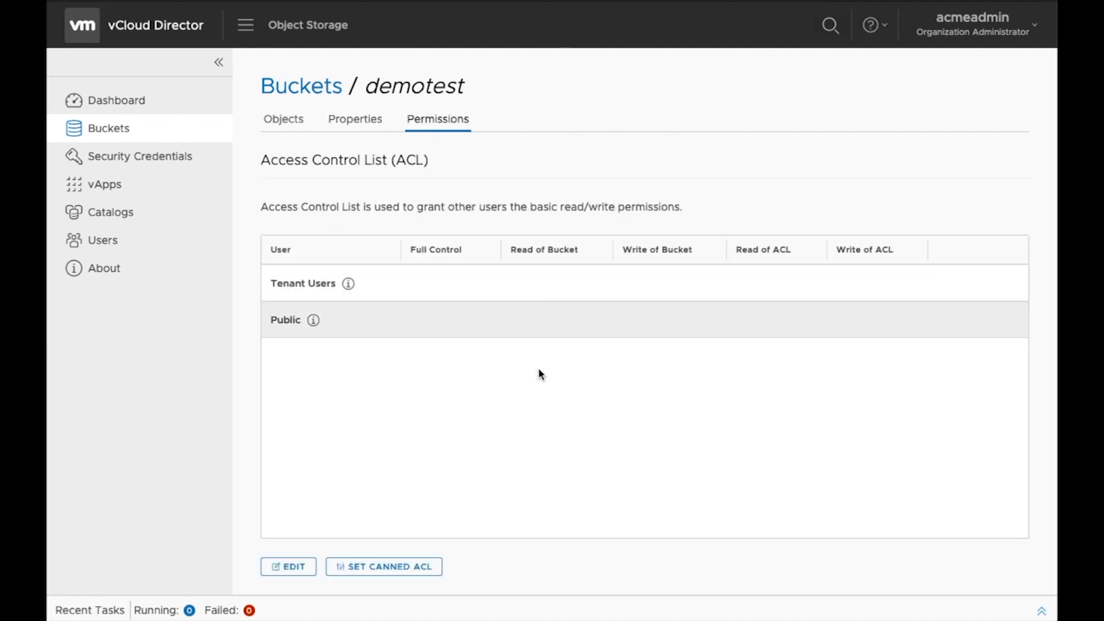
left_click(292, 568)
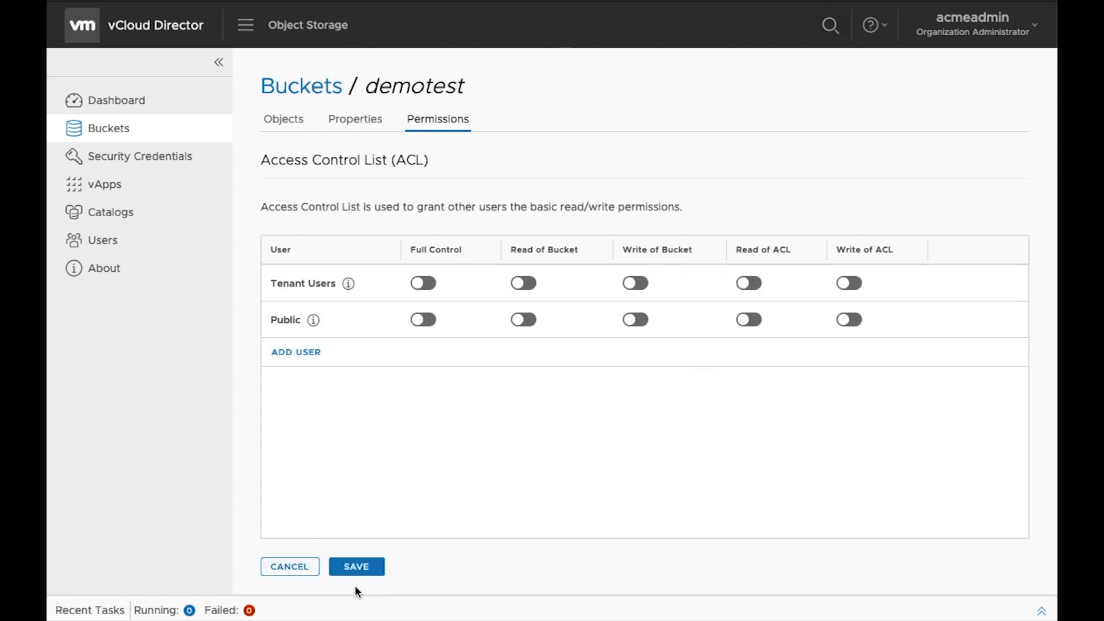
left_click(300, 571)
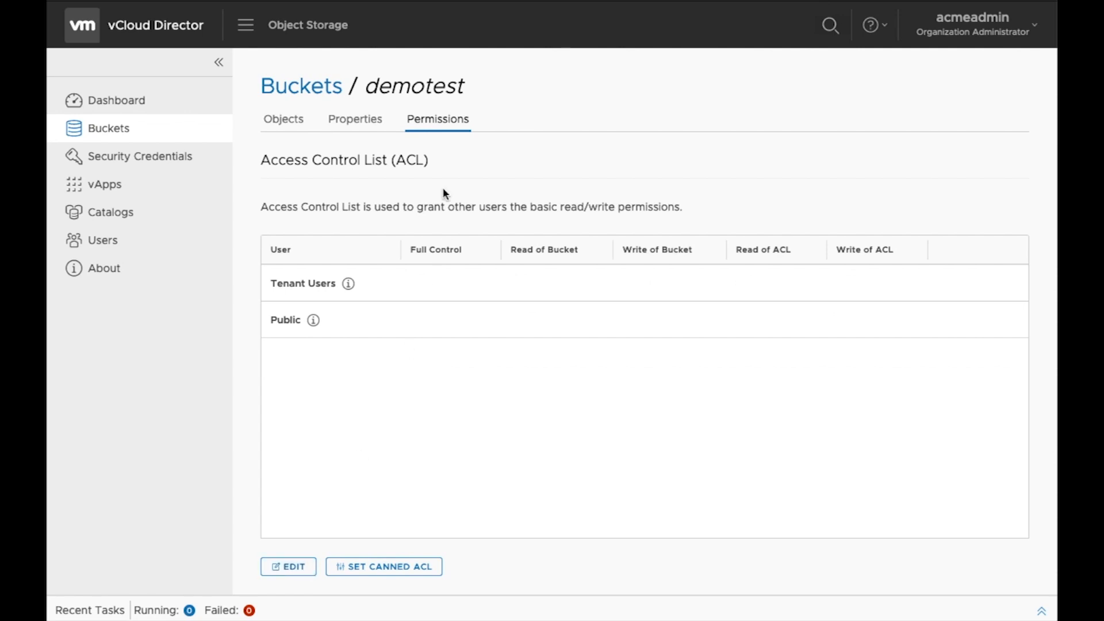
Step: Upload Cloudian_Vmware.jpg from the Desktop into the demotest bucket, with overwriting of same-name objects enabled
left_click(292, 127)
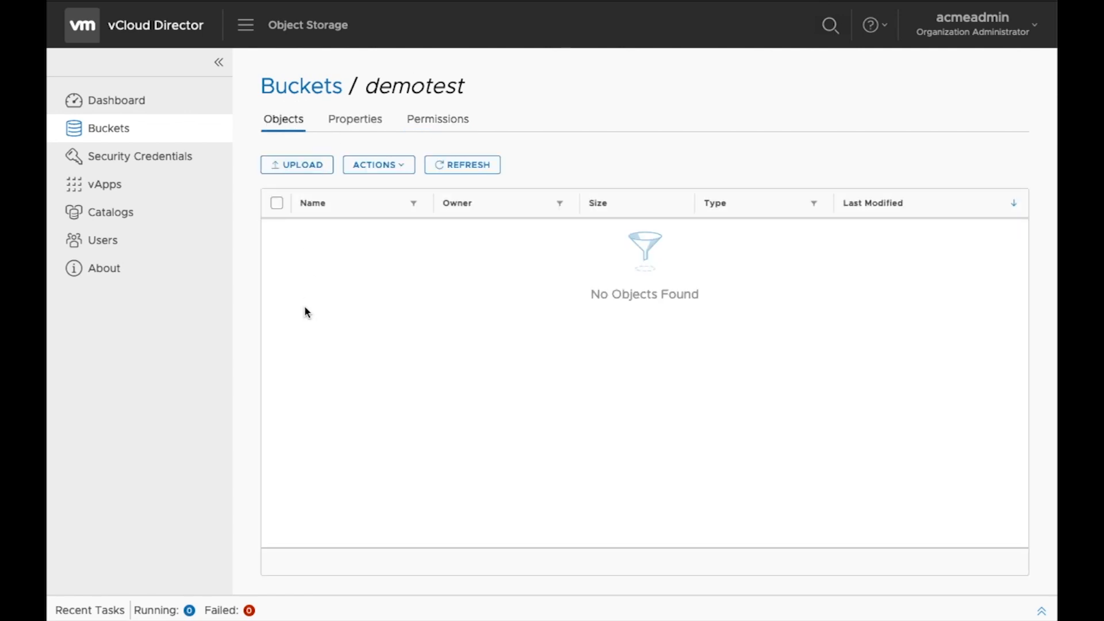
left_click(306, 167)
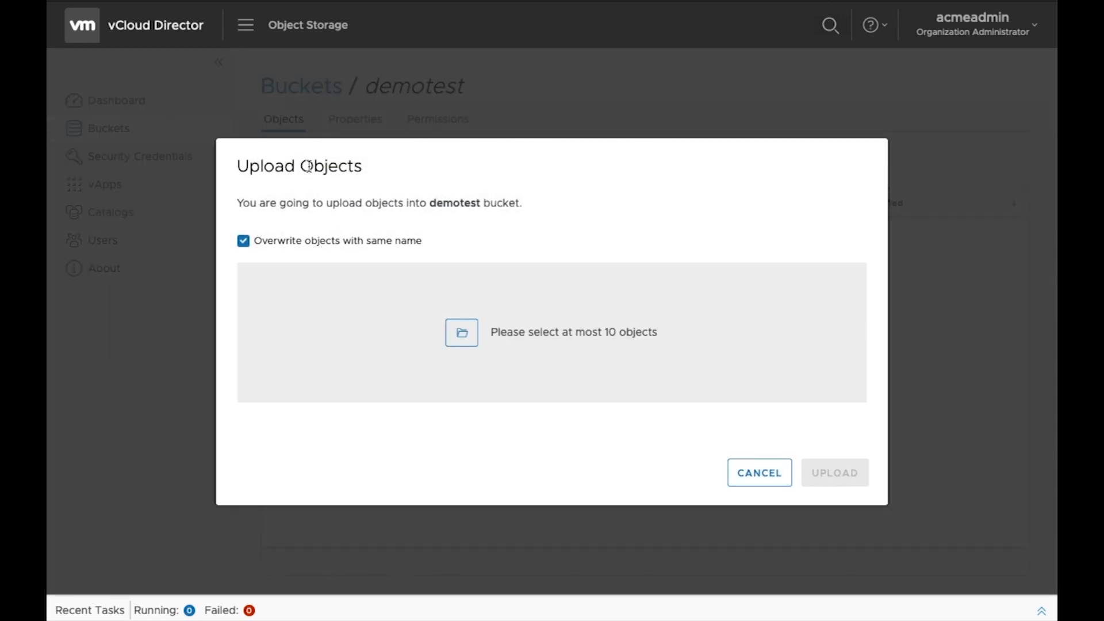
left_click(450, 343)
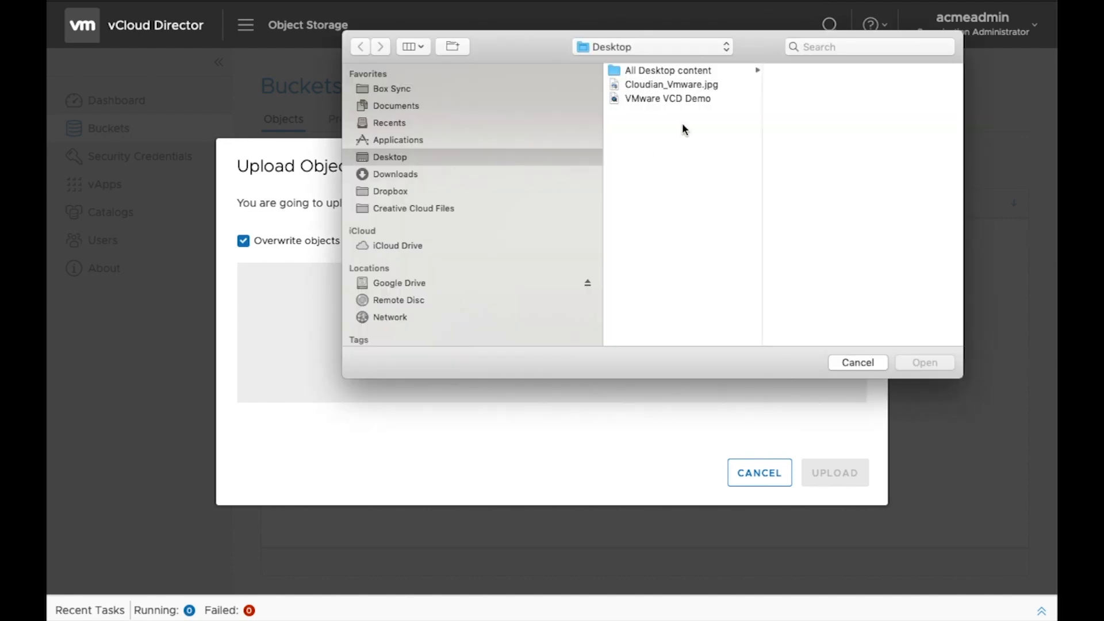
left_click(688, 85)
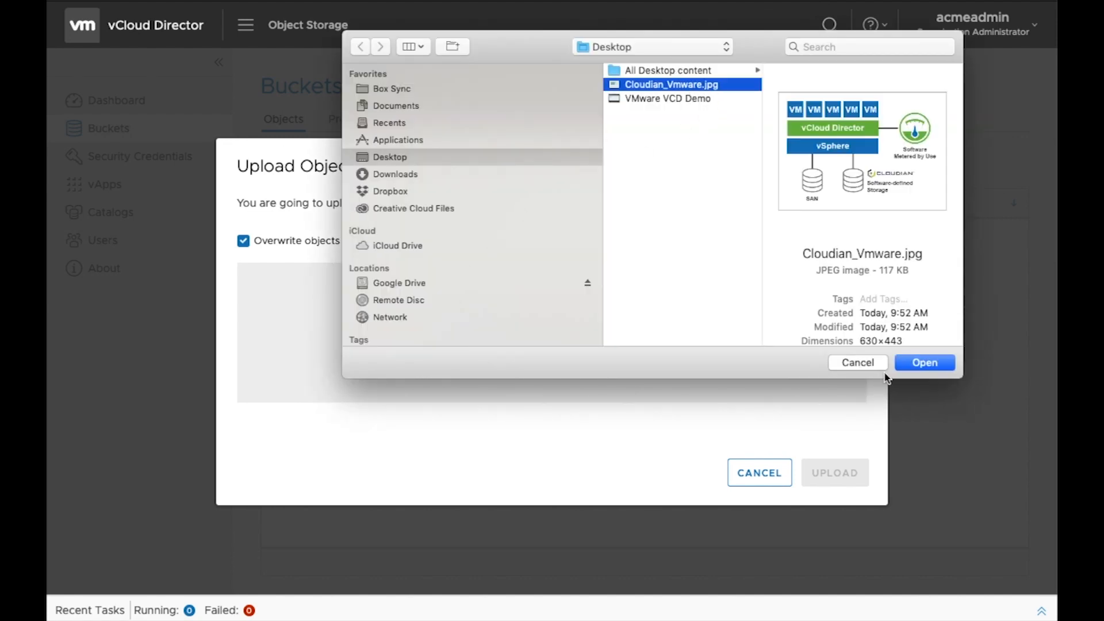
left_click(917, 362)
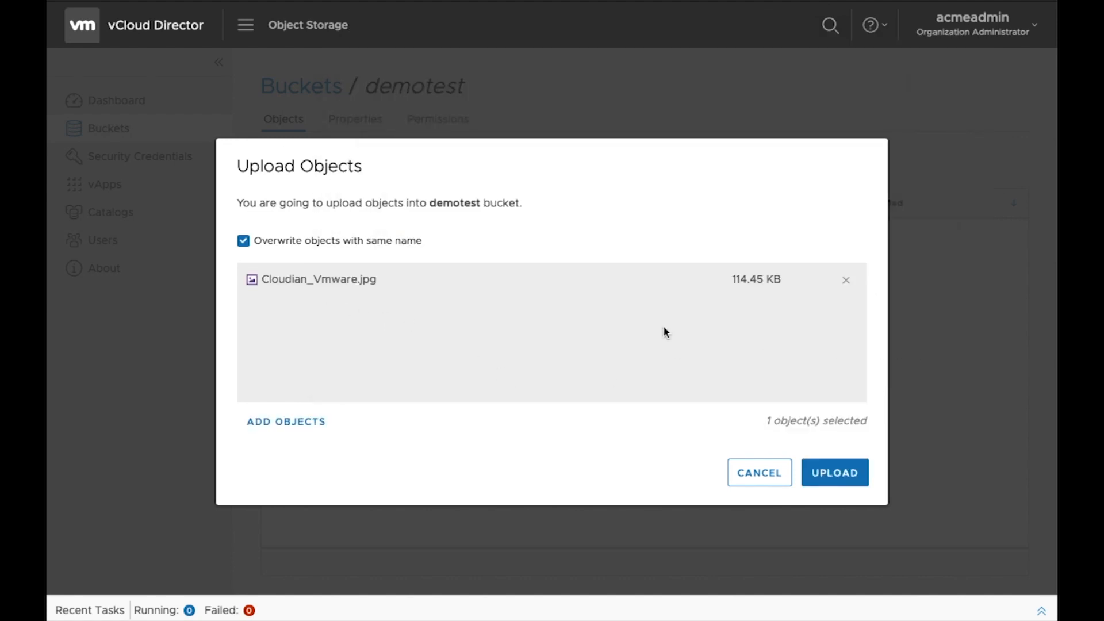
left_click(844, 471)
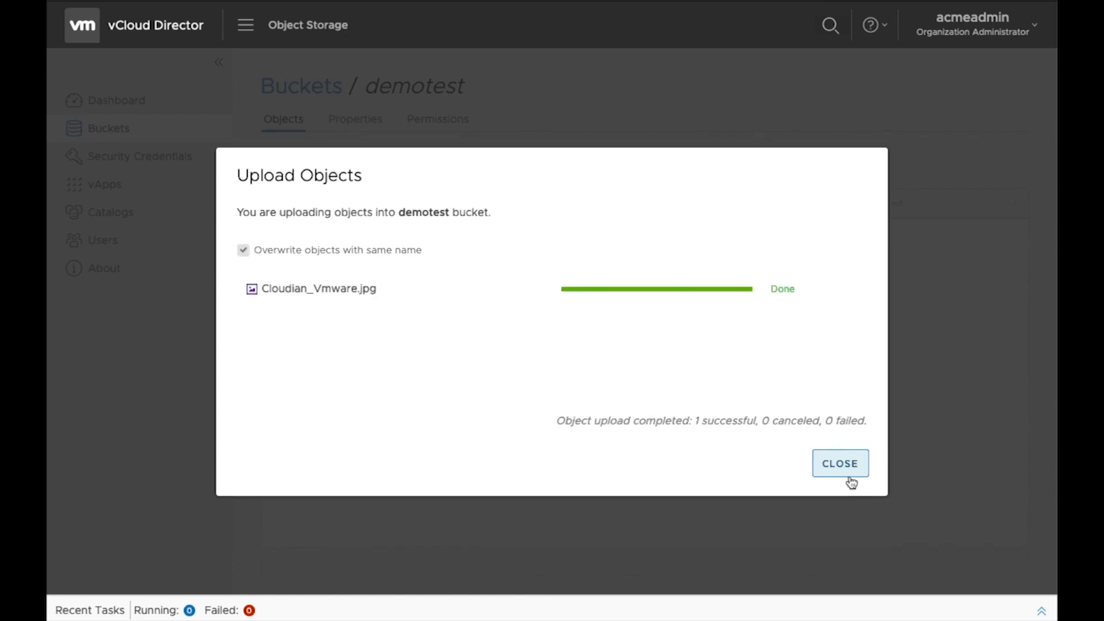
left_click(848, 469)
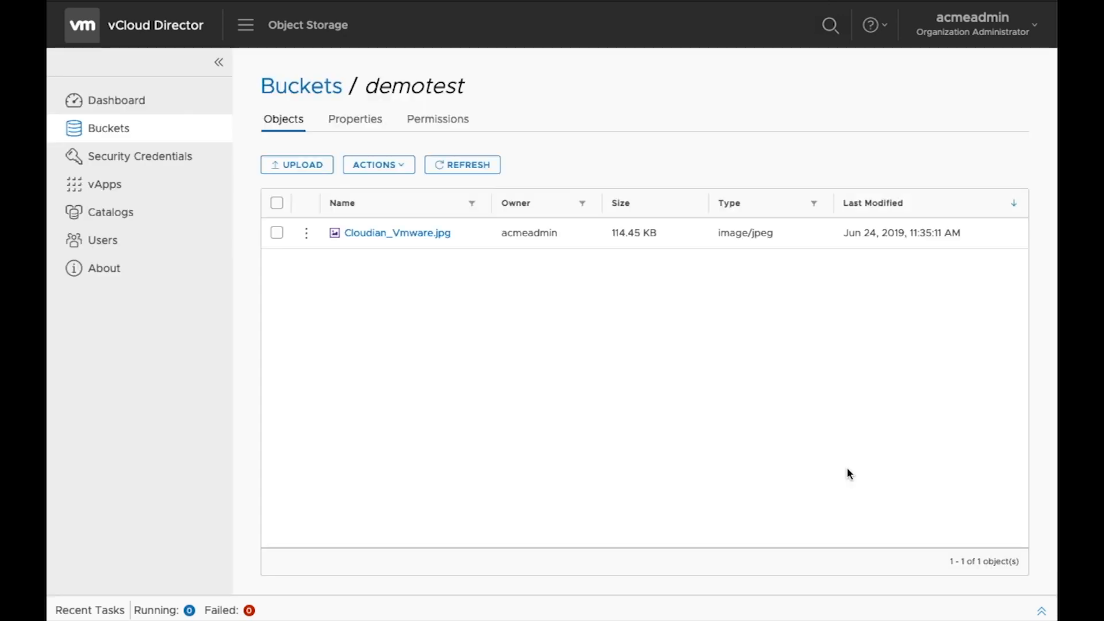
Step: Preview the uploaded Cloudian_Vmware.jpg image and close the preview
left_click(308, 235)
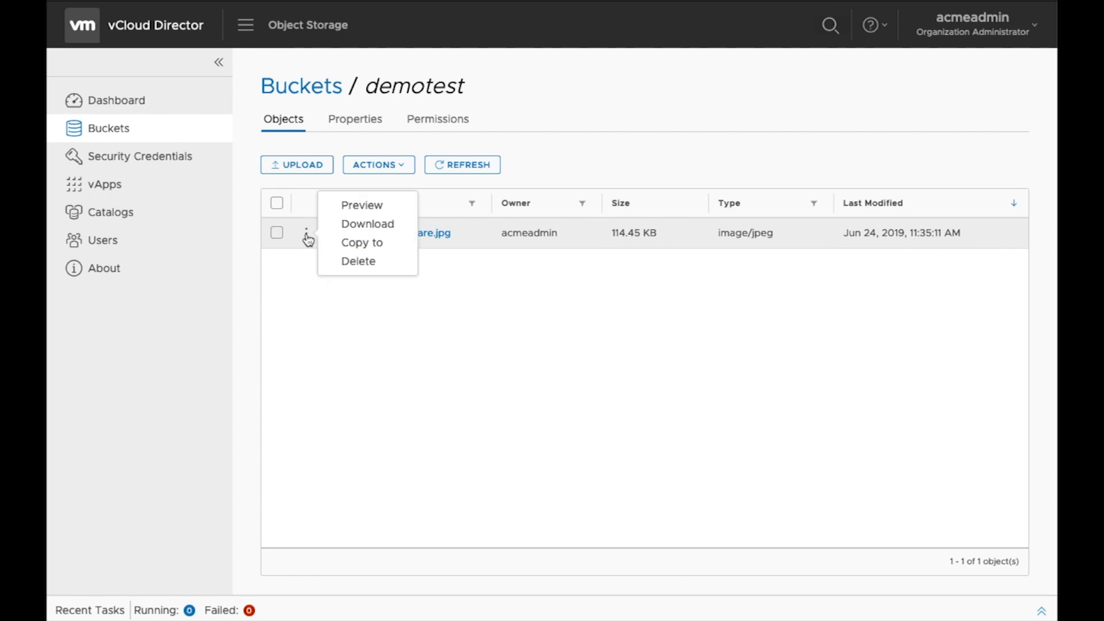
left_click(346, 211)
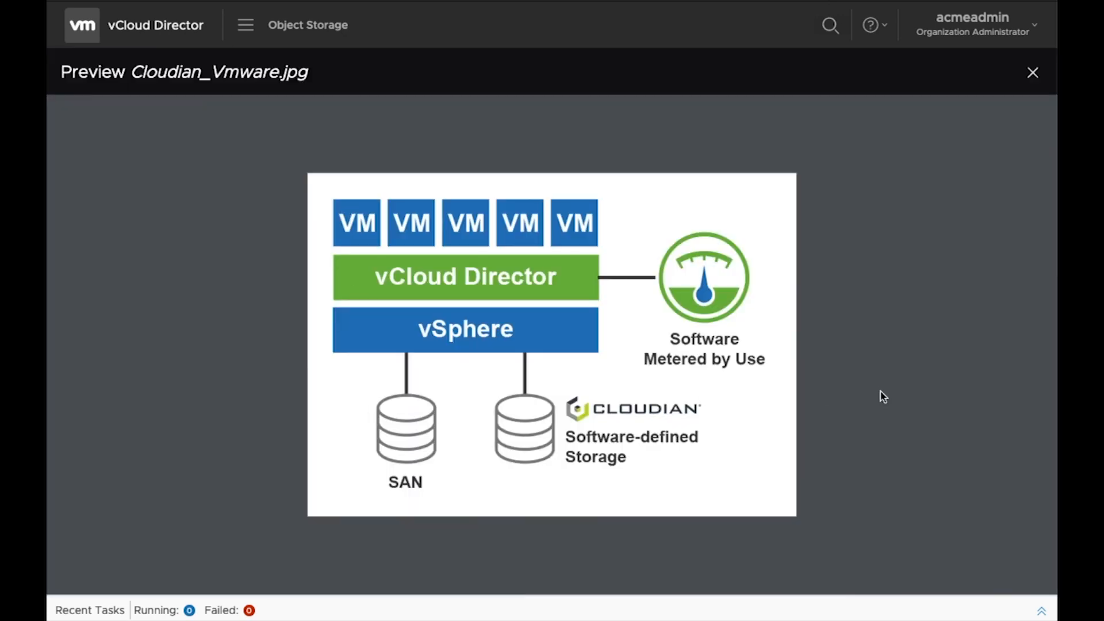
left_click(1033, 73)
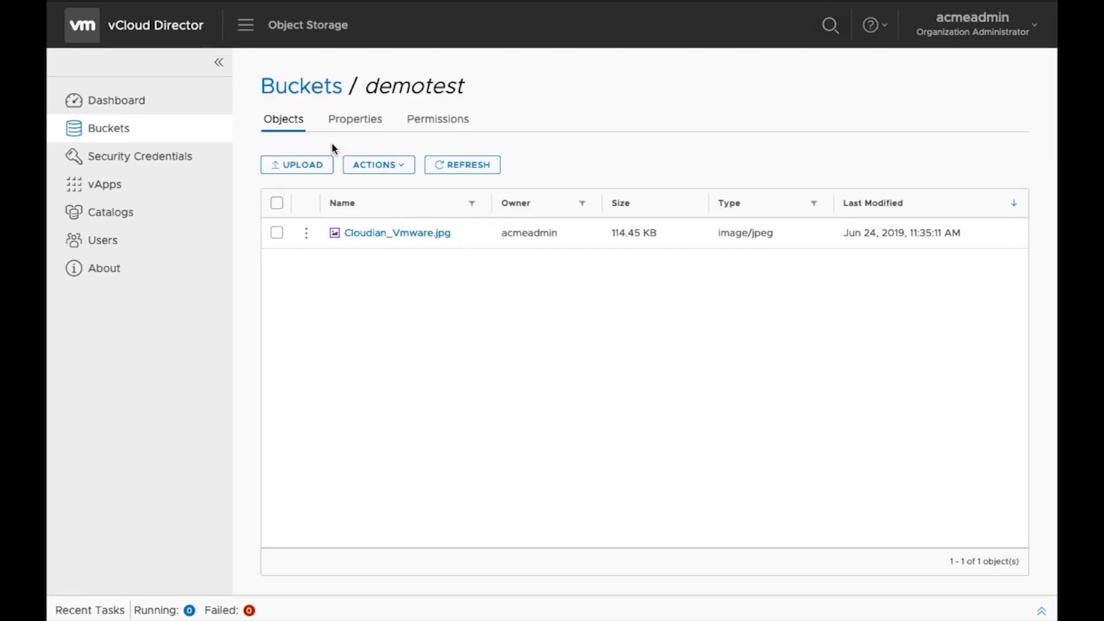
Step: Check the actions available for demotest in the bucket list without running any, and reopen the bucket's objects
left_click(110, 134)
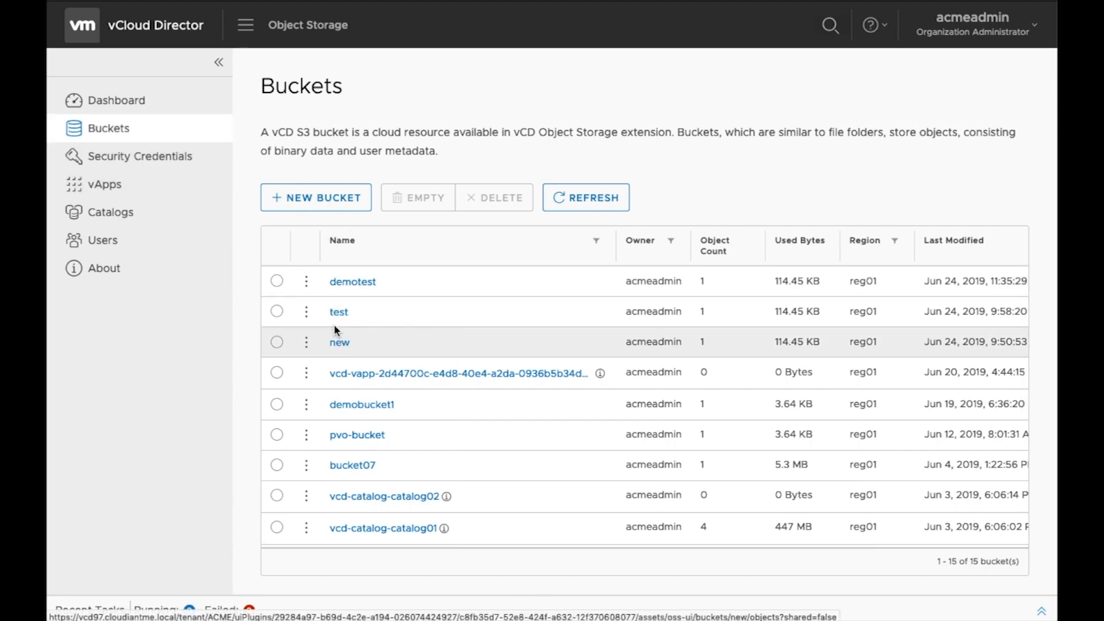
left_click(307, 282)
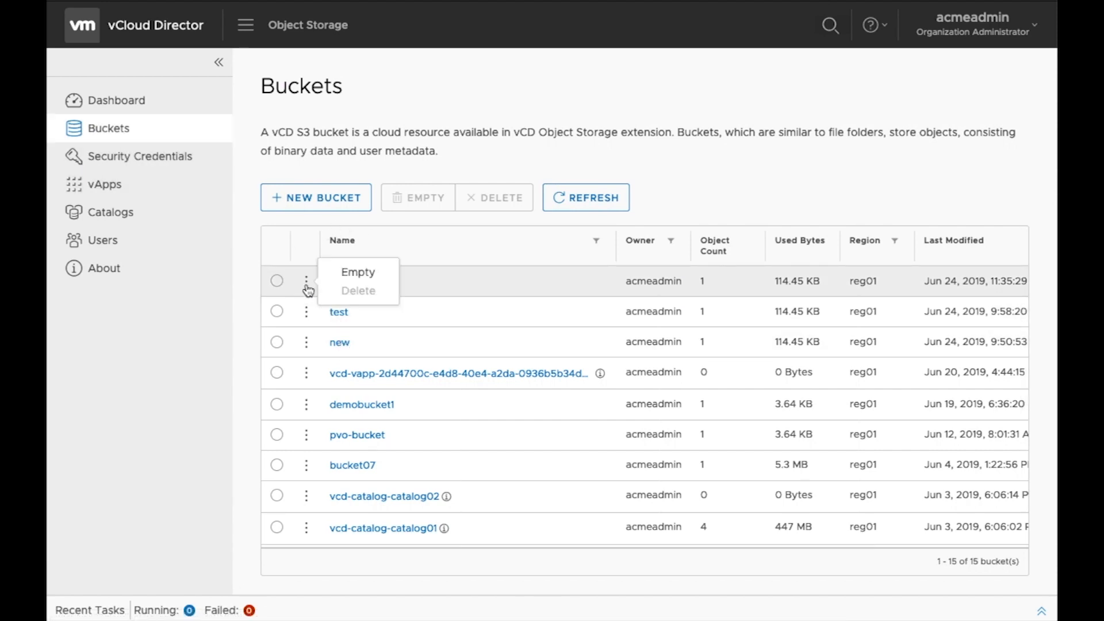
left_click(470, 288)
left_click(357, 282)
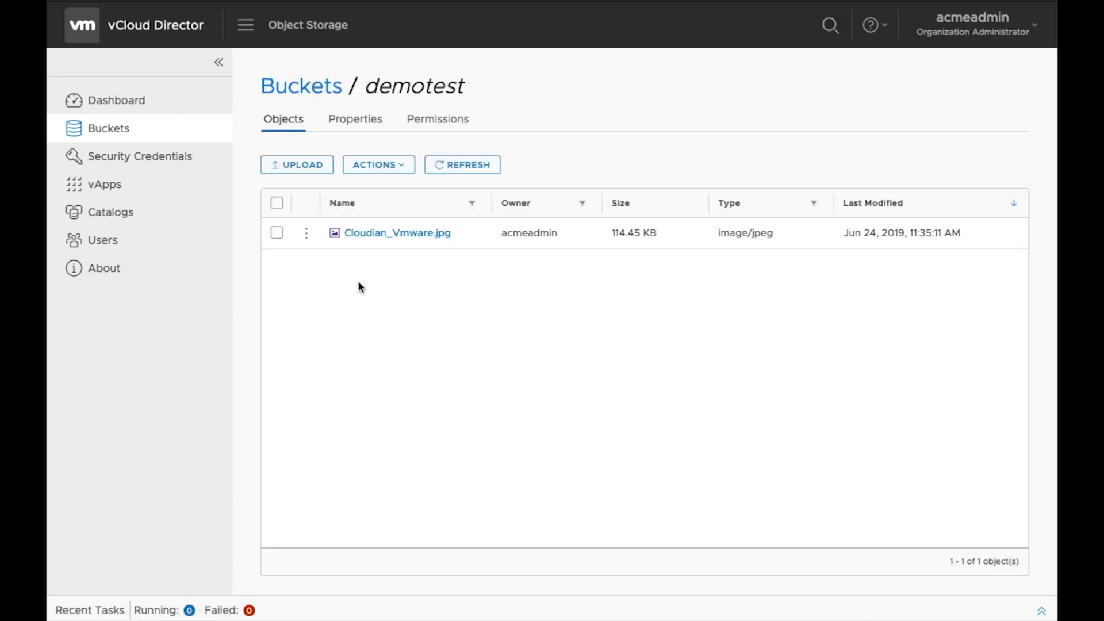
Step: Copy Cloudian_Vmware.jpg from the demotest bucket into the test bucket, keeping overwriting of same-name objects enabled, and close the copy dialog
left_click(306, 233)
left_click(363, 243)
left_click(369, 267)
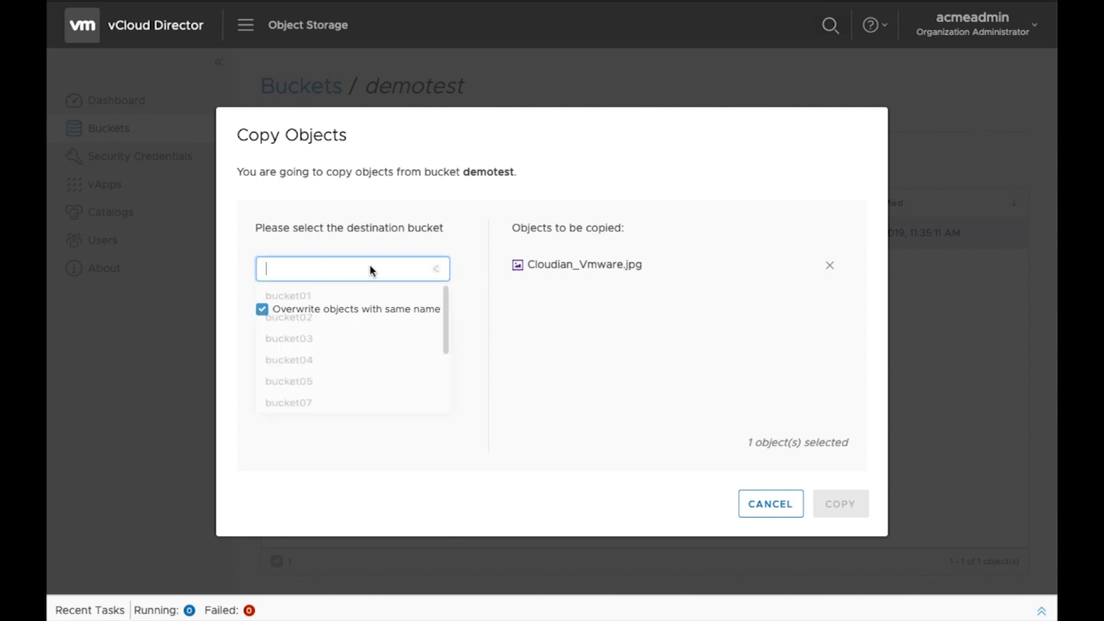
scroll(338, 326, "down", 3)
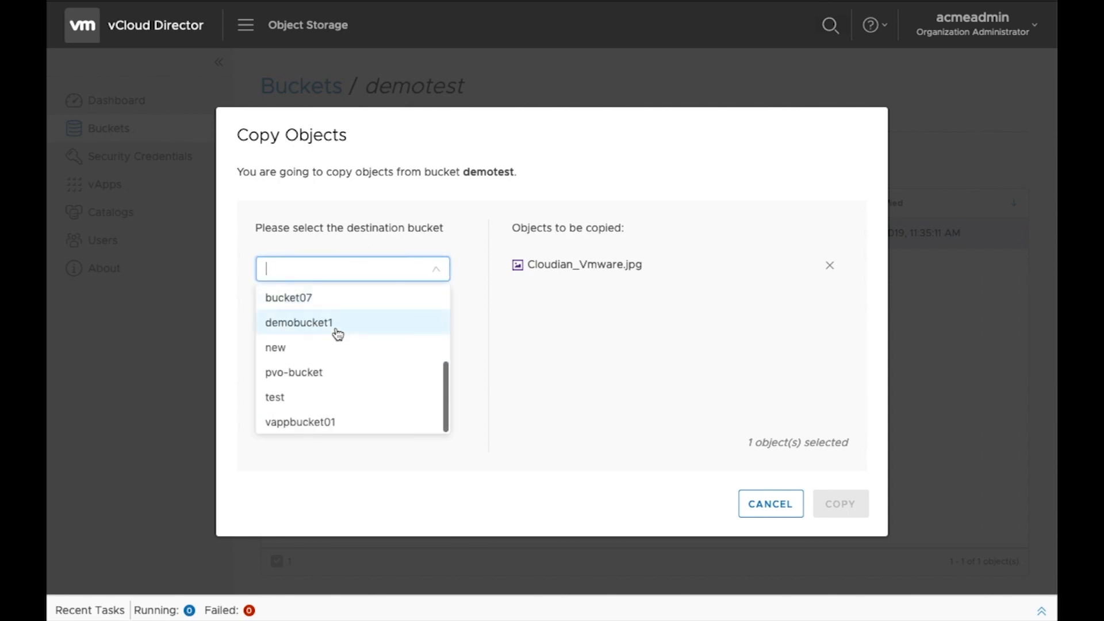
left_click(294, 398)
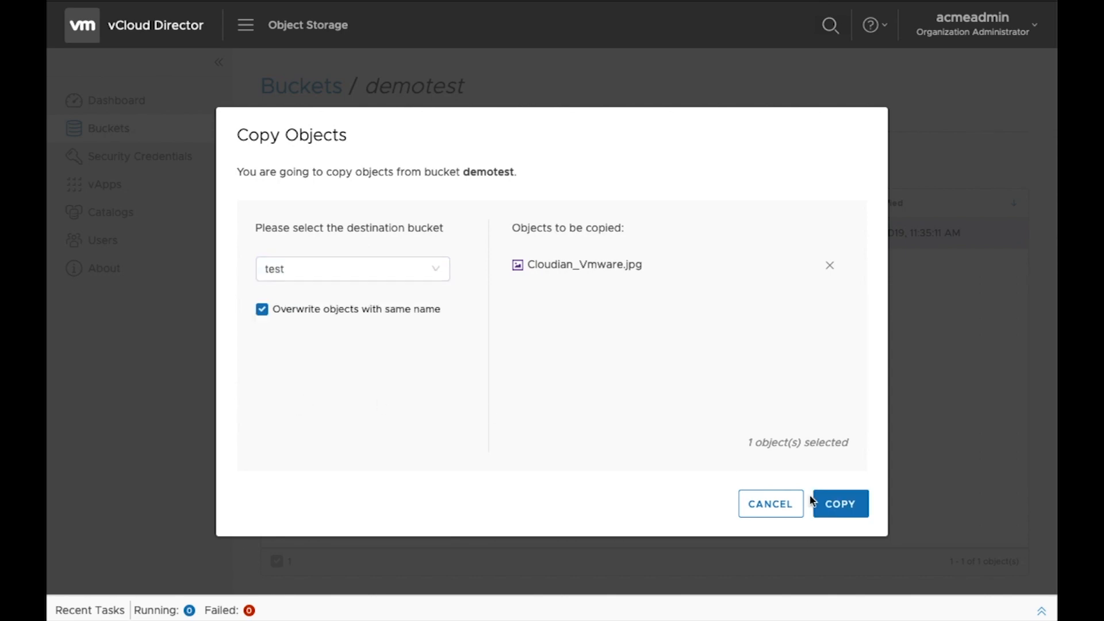
left_click(849, 505)
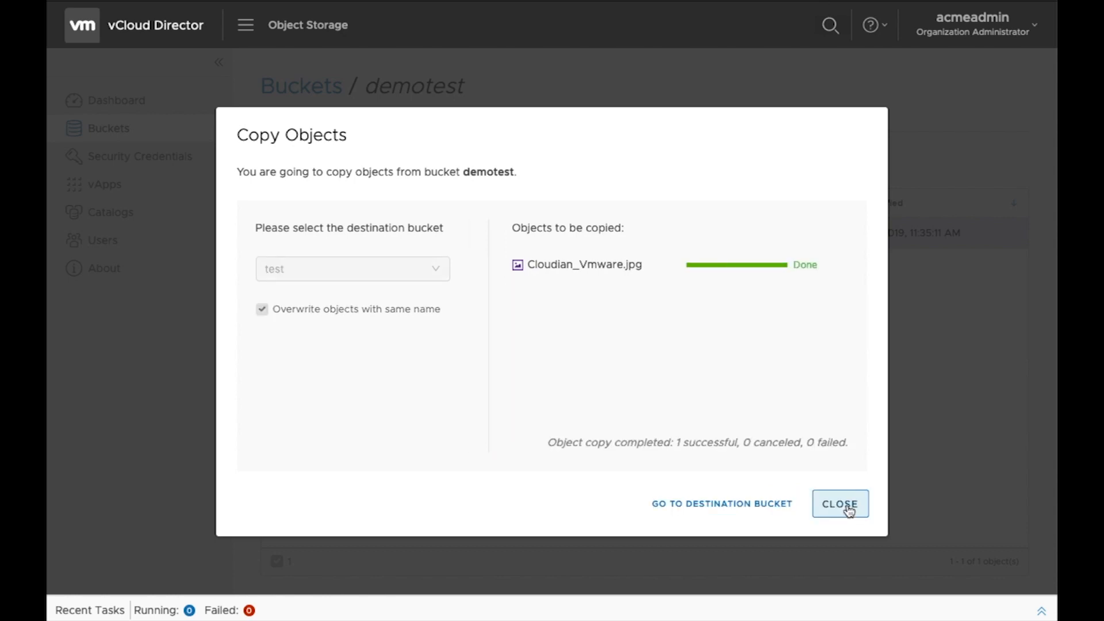
left_click(841, 505)
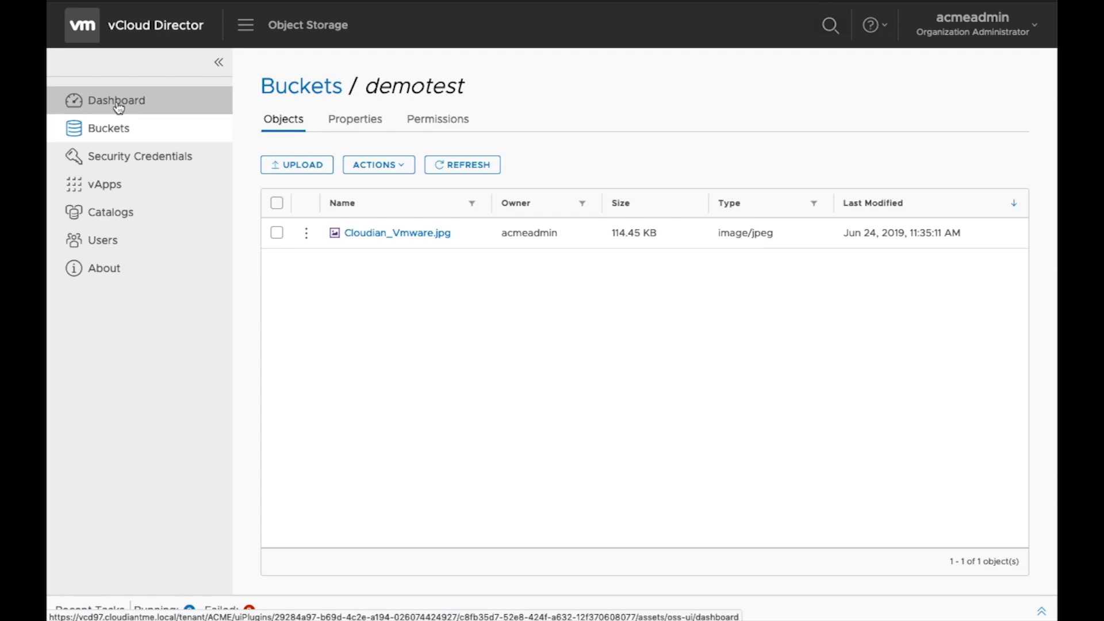
Step: Open the test bucket, preview its copy of Cloudian_Vmware.jpg, and close the preview
left_click(110, 131)
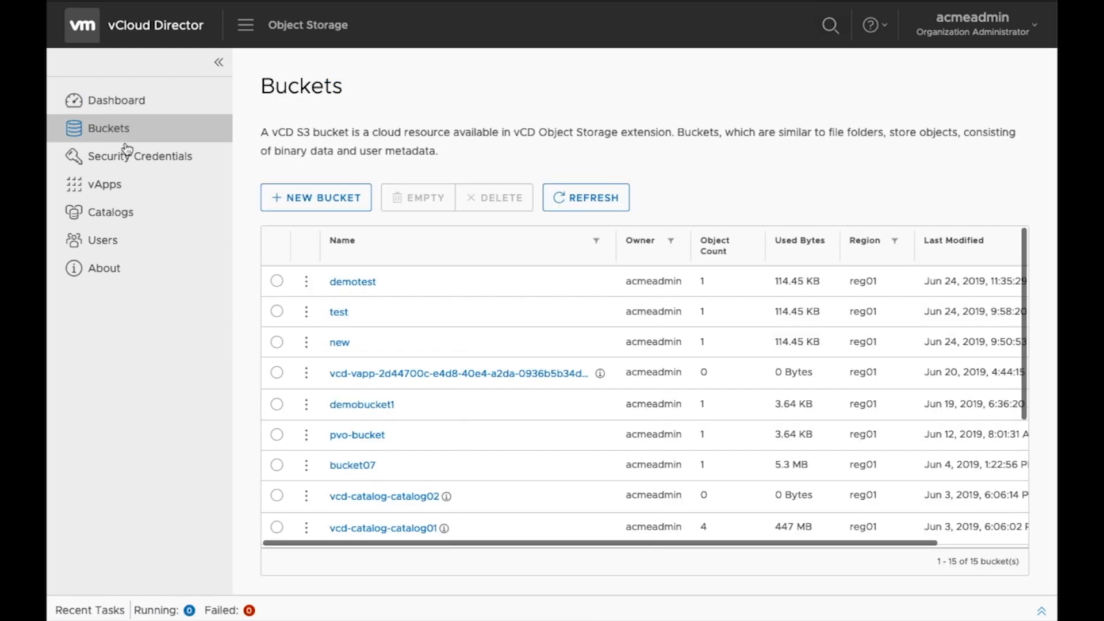
left_click(338, 312)
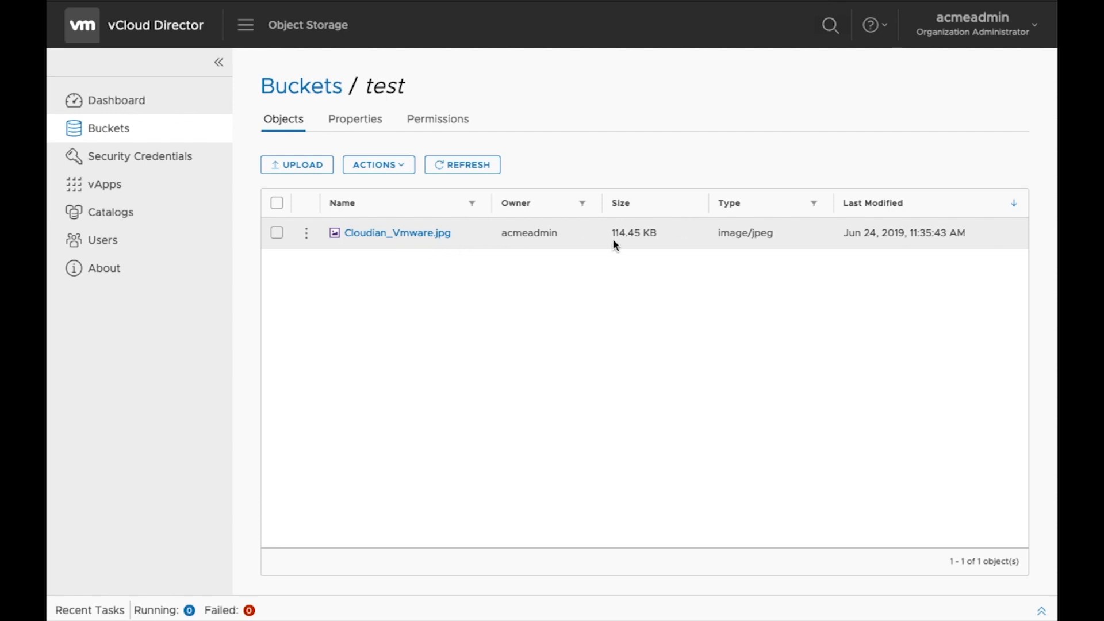
left_click(309, 238)
left_click(343, 211)
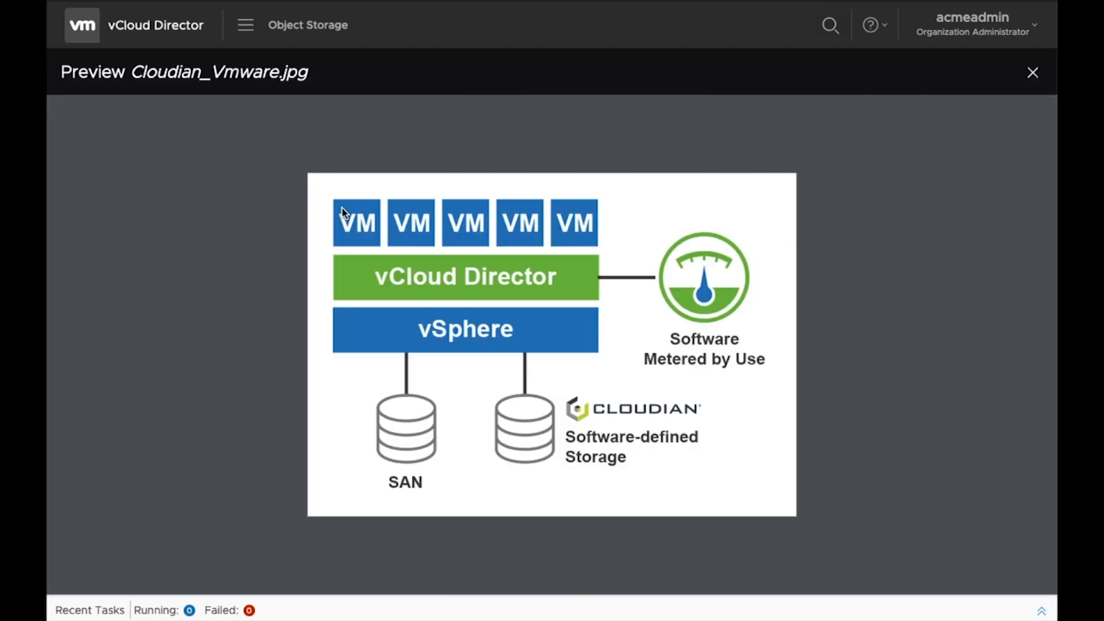
left_click(1034, 73)
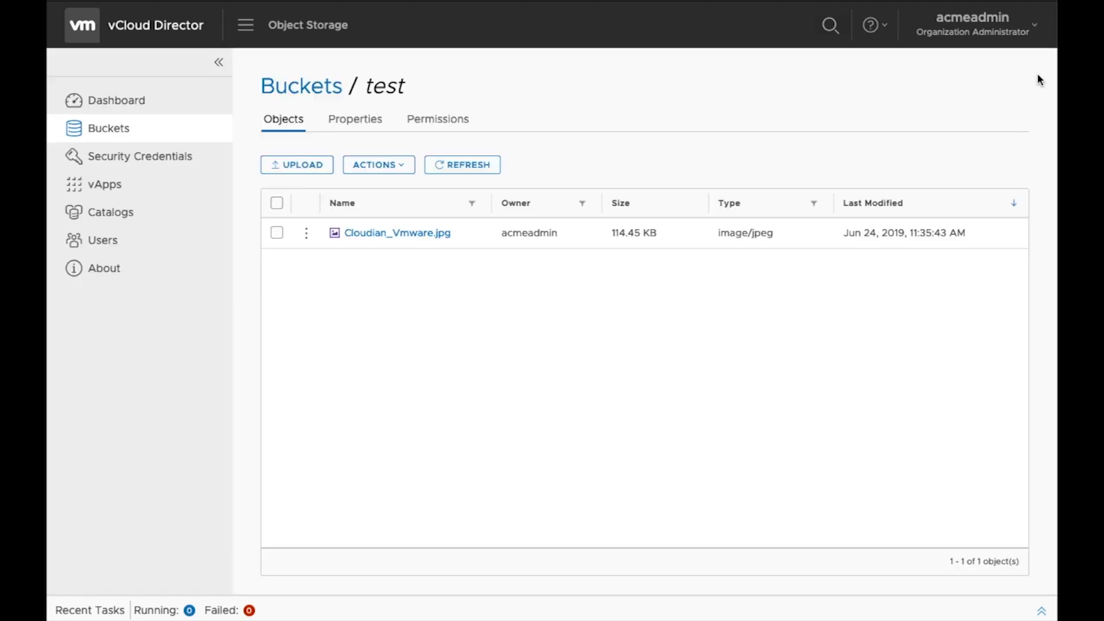
Step: Review the object actions and the general properties of the test bucket, and return to the list of all buckets
left_click(405, 168)
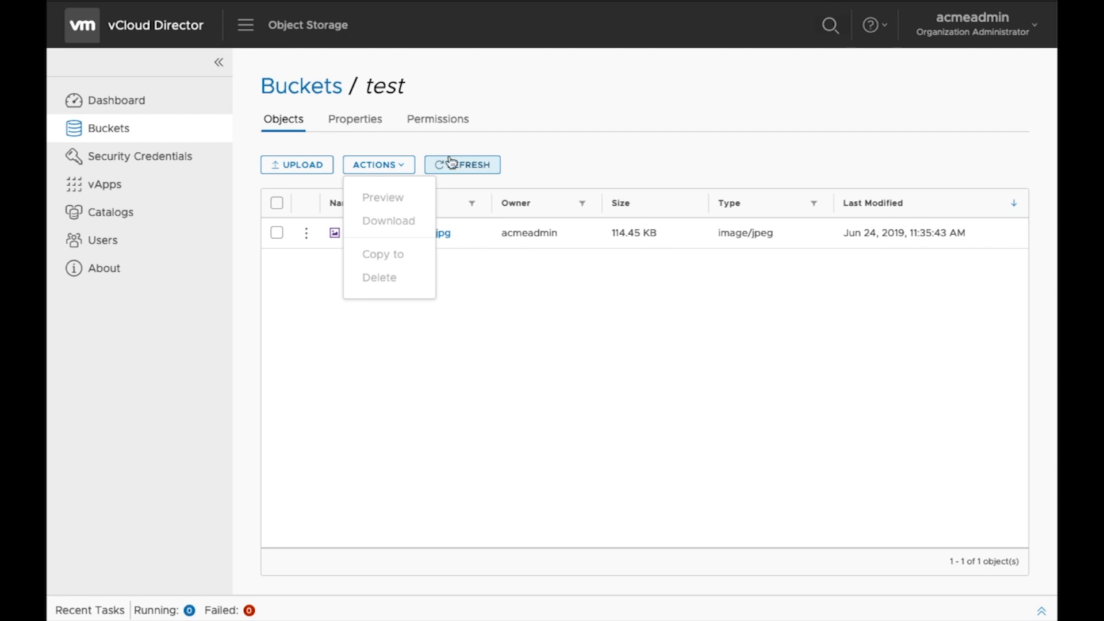
left_click(370, 119)
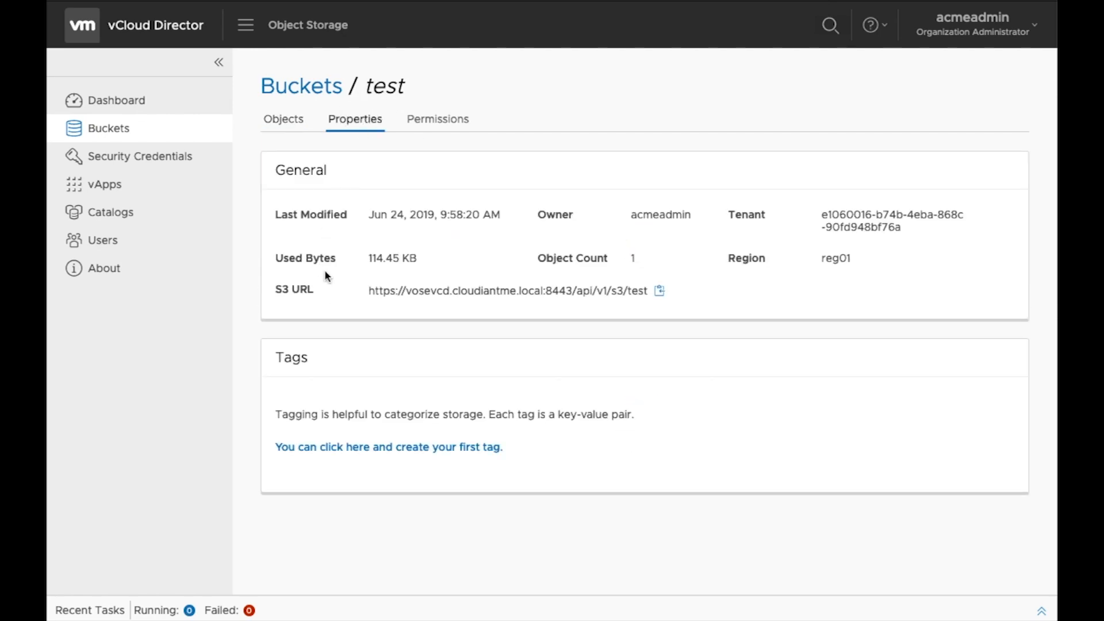
left_click(108, 134)
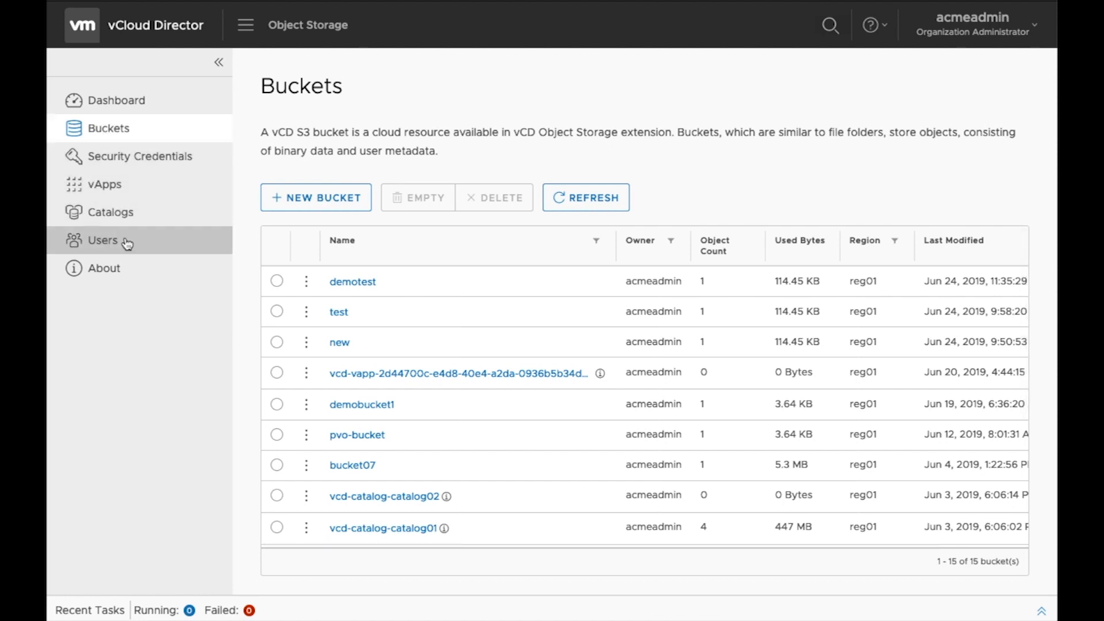